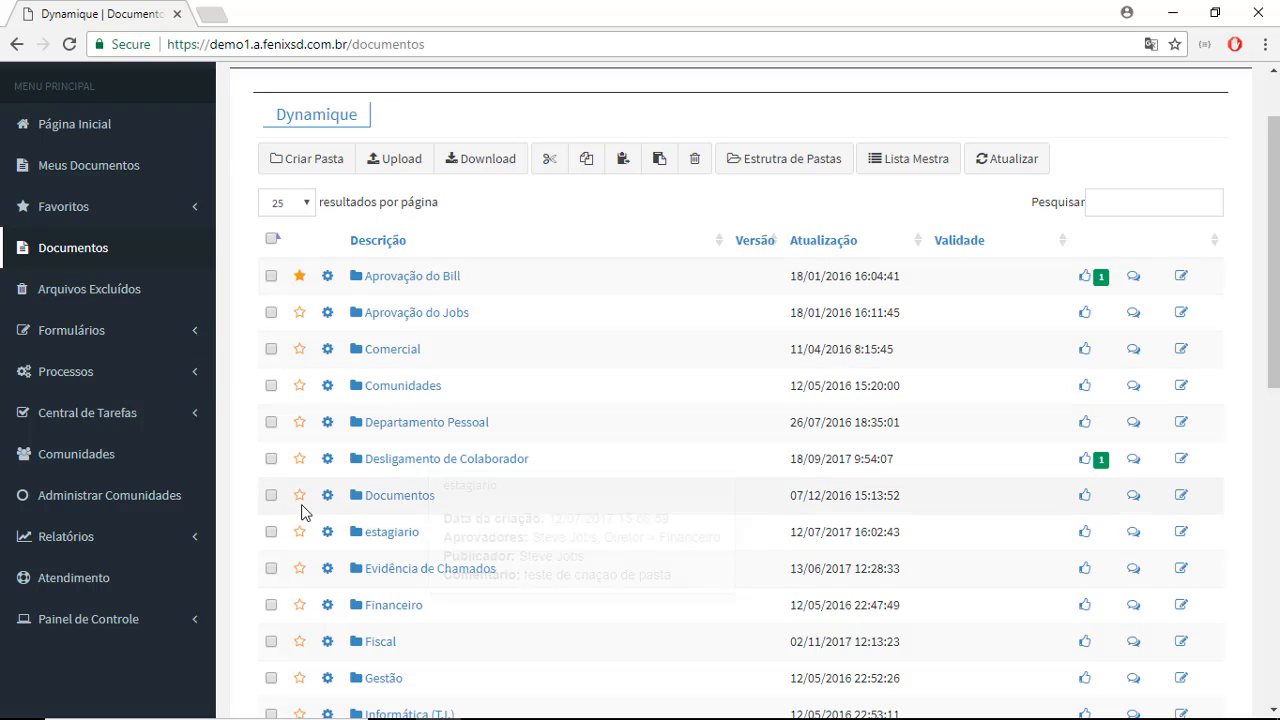
- Open the Documentos section and look over its toolbar and folder list
scroll(300, 505, "up", 2)
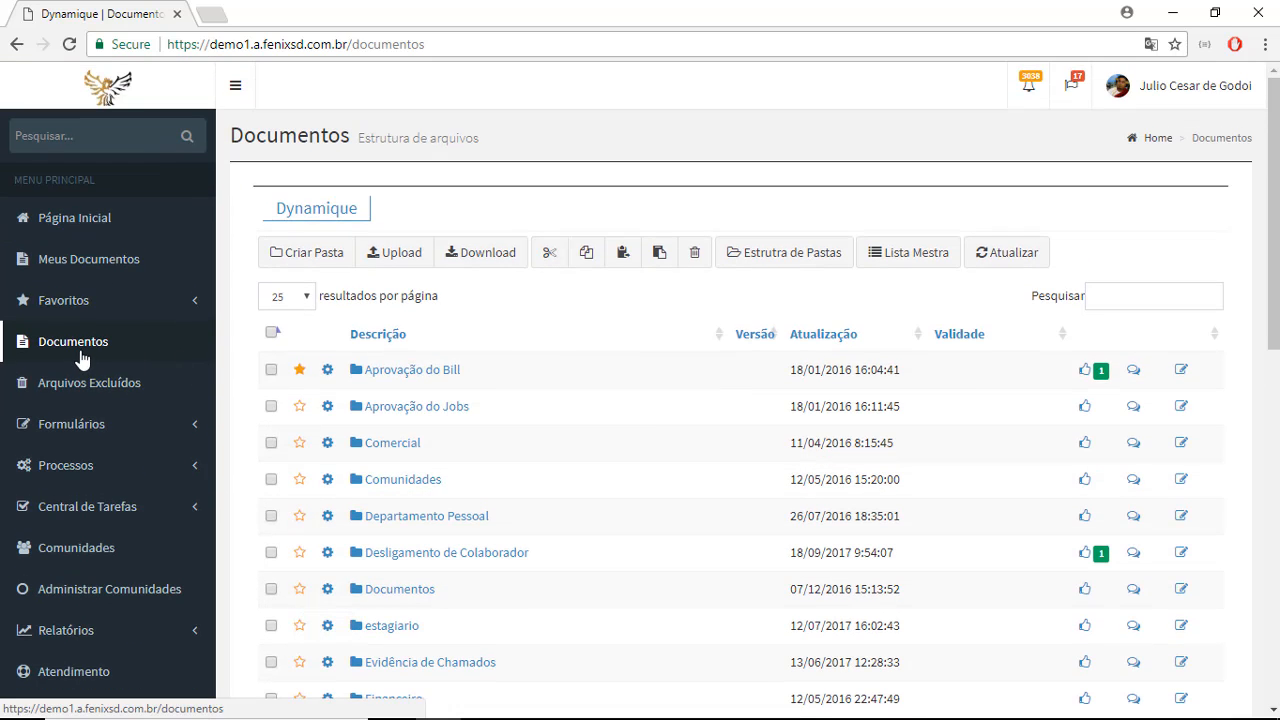
left_click(64, 345)
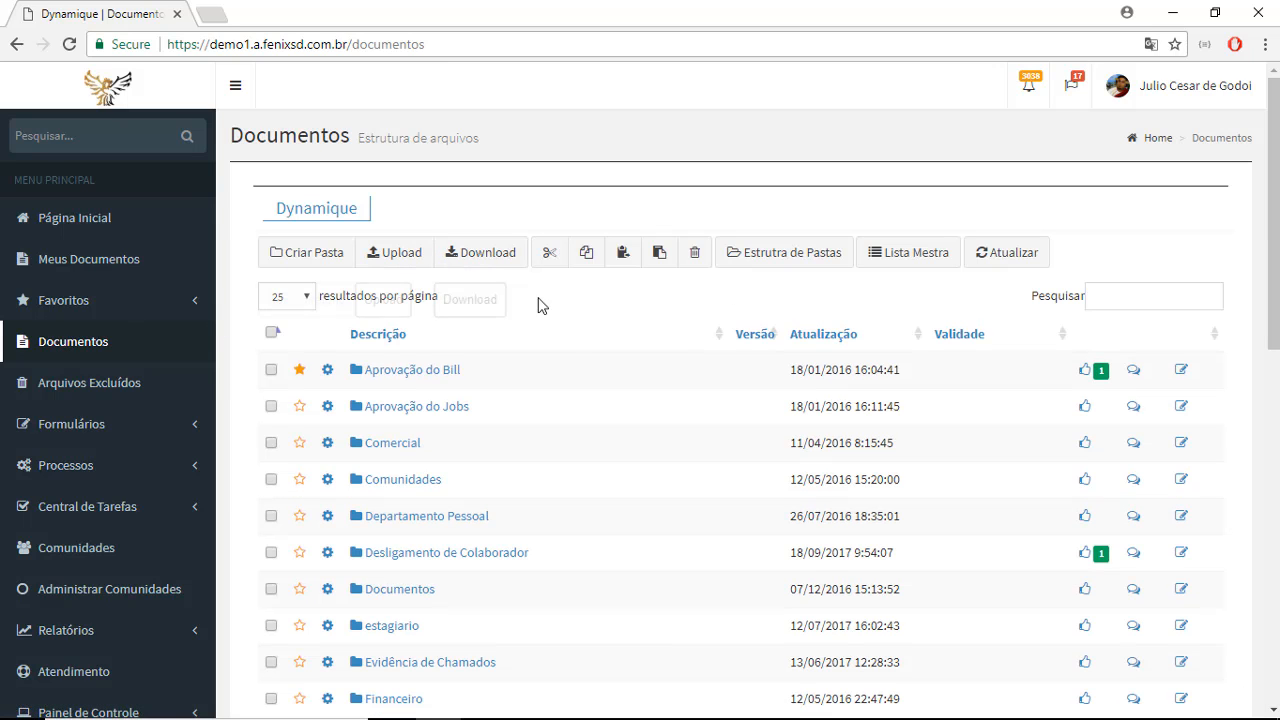
mouse_move(405, 525)
scroll(405, 525, "down", 1)
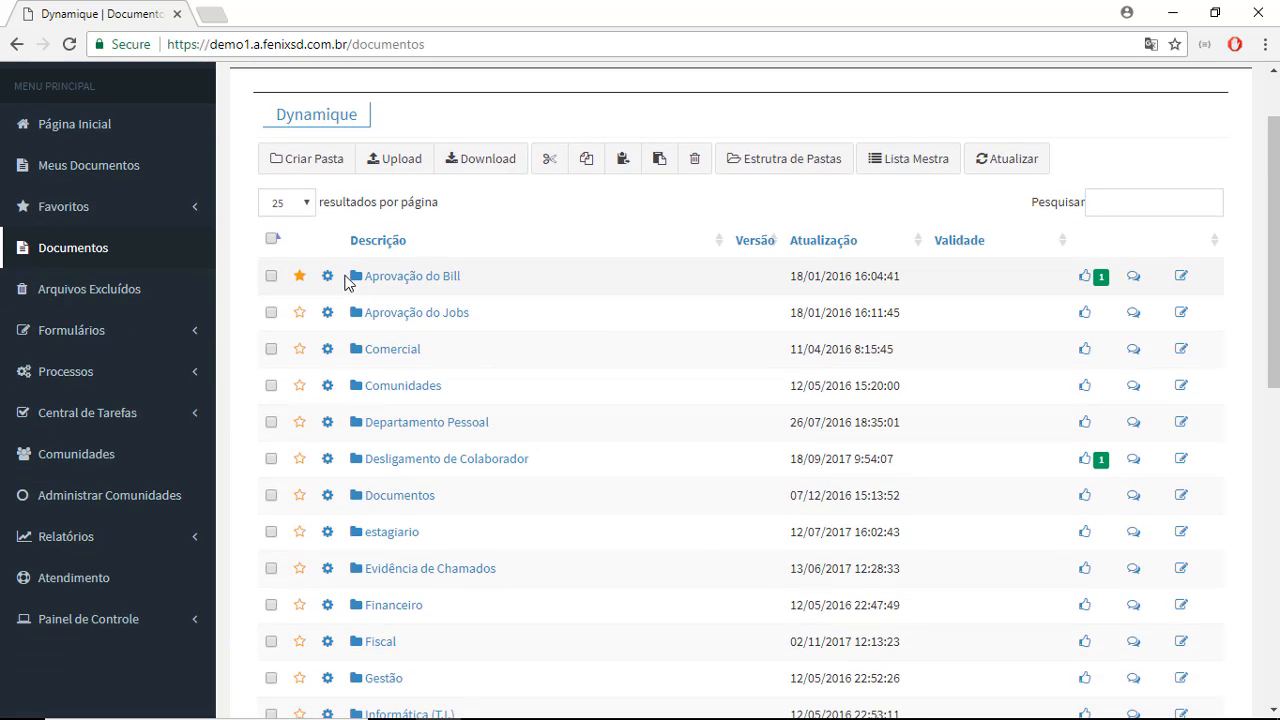
- Enter "nome" as the name in the new directory form, and close the form without saving
left_click(312, 166)
left_click(265, 209)
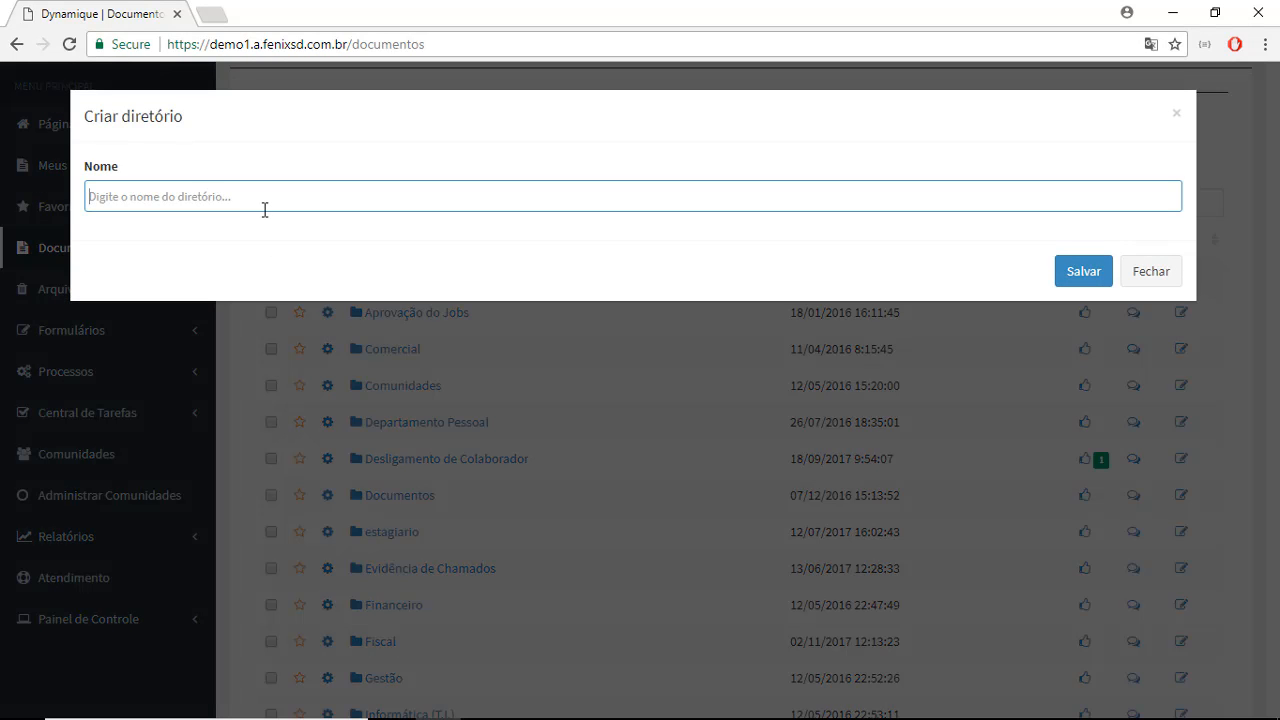
type("nome")
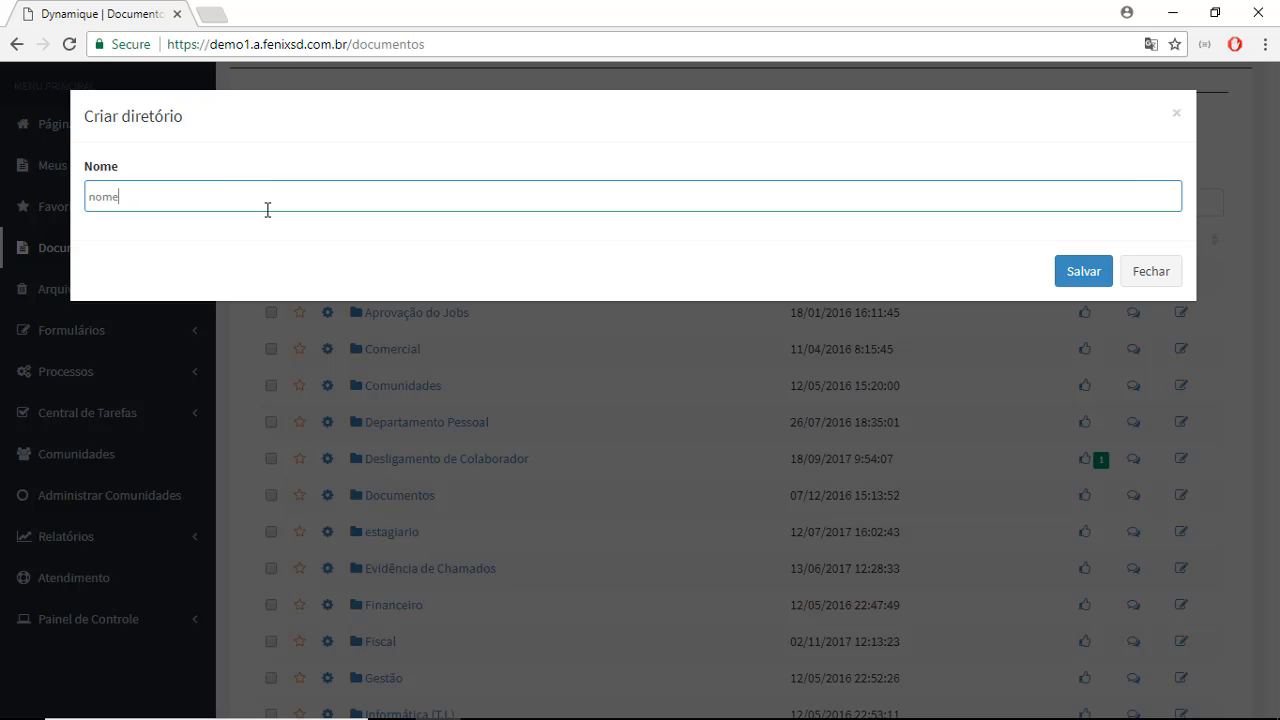
left_click(1158, 276)
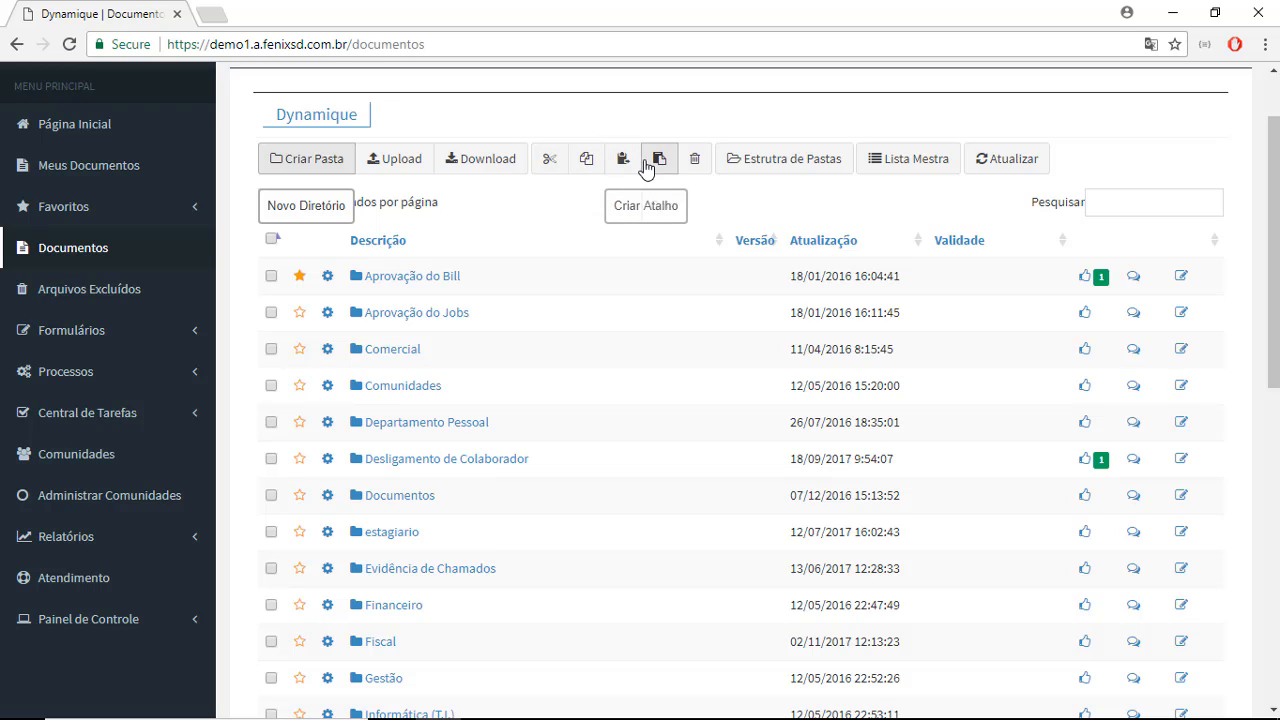
- View the structure of folders and files, expand the Produtos folder to see its files, and close the view
left_click(785, 160)
scroll(280, 188, "down", 1)
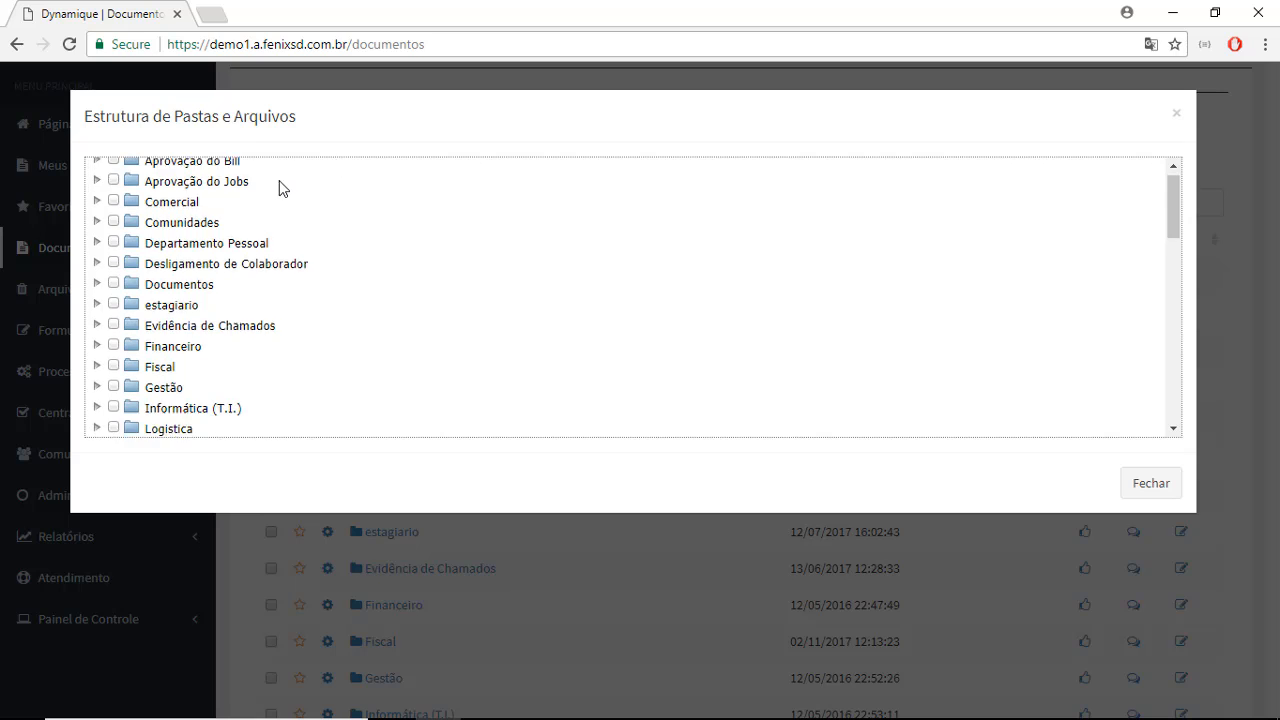
scroll(279, 192, "down", 3)
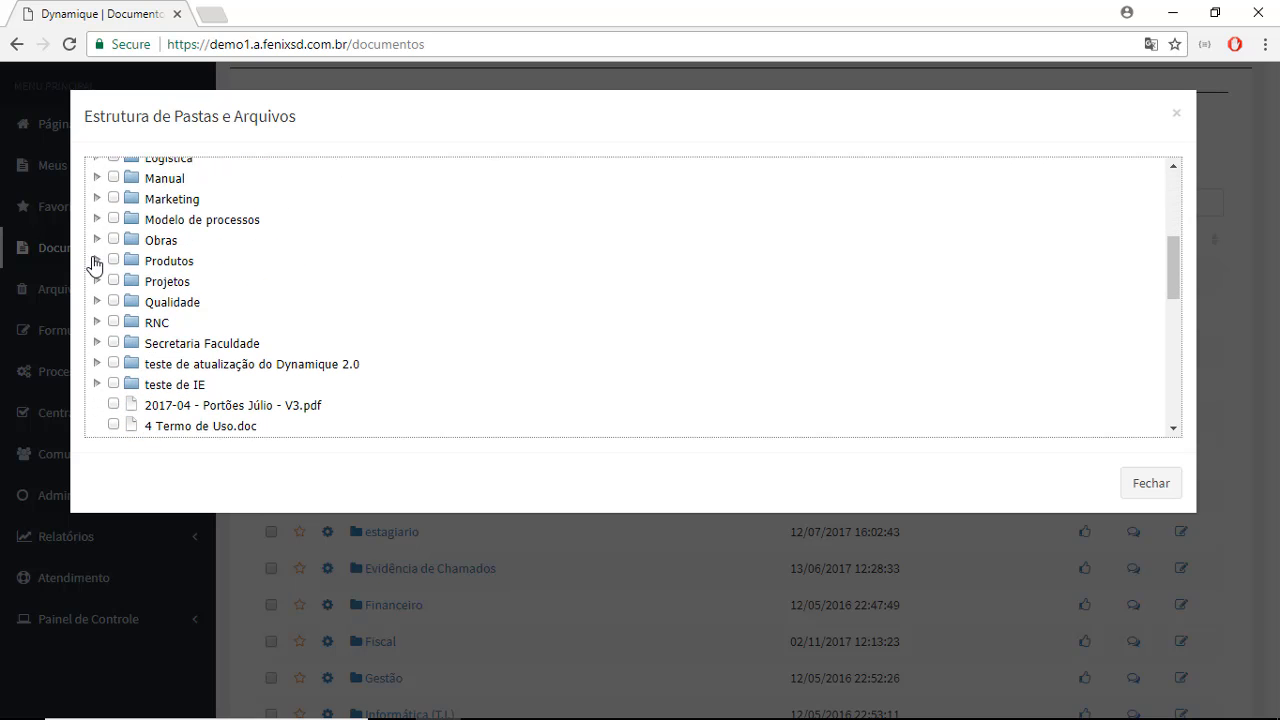
left_click(96, 261)
scroll(157, 287, "down", 2)
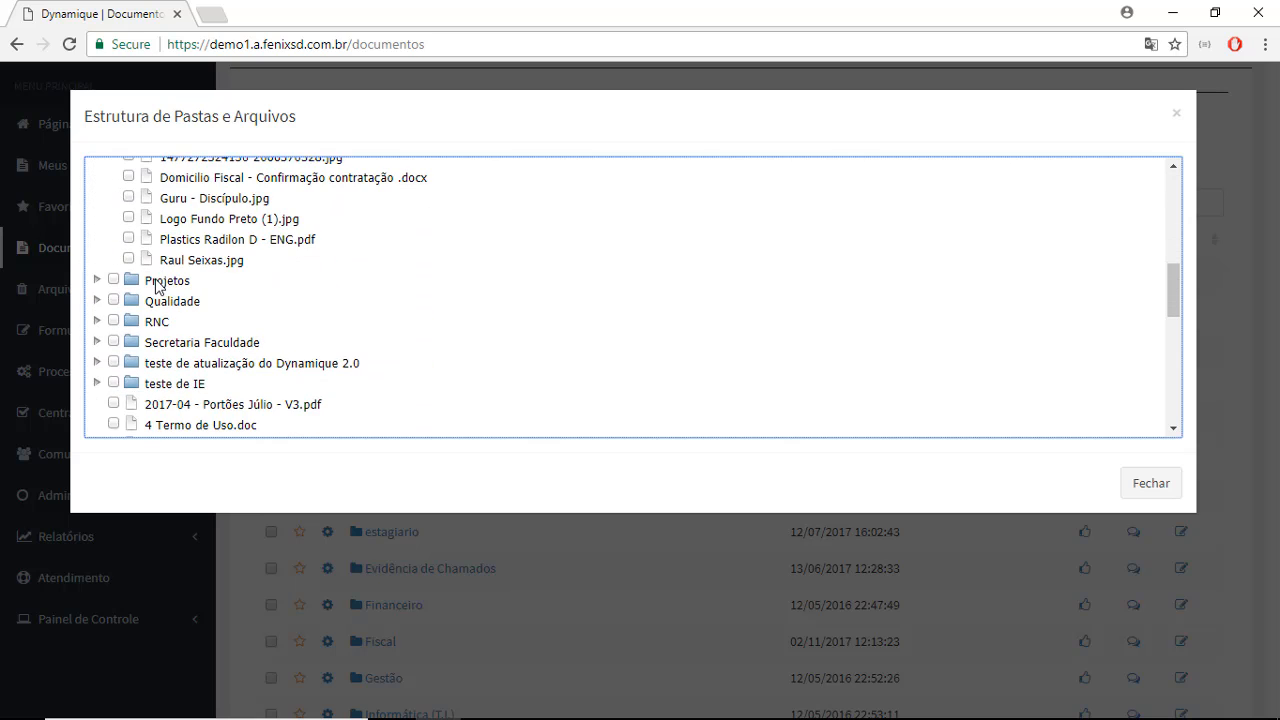
scroll(180, 340, "up", 3)
scroll(230, 346, "down", 2)
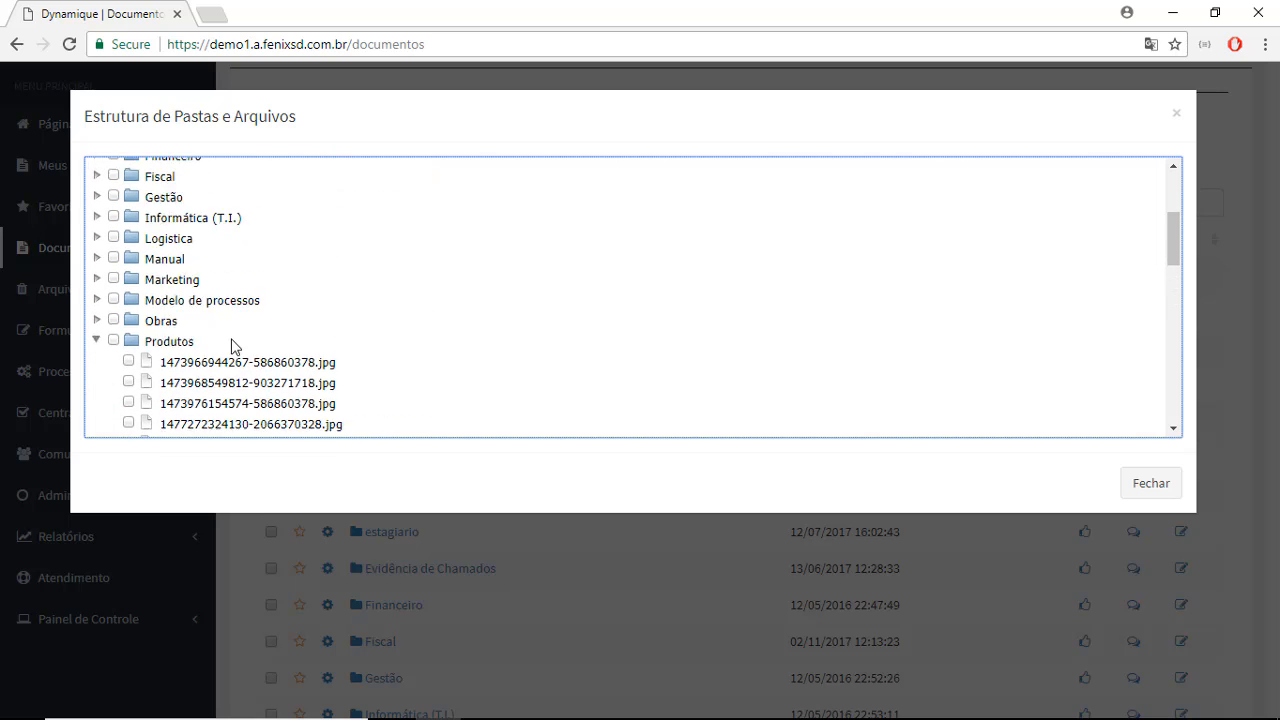
left_click(1180, 118)
- Select all folders in the list and set their Lista Mestra to show documents in sub-folders
left_click(930, 158)
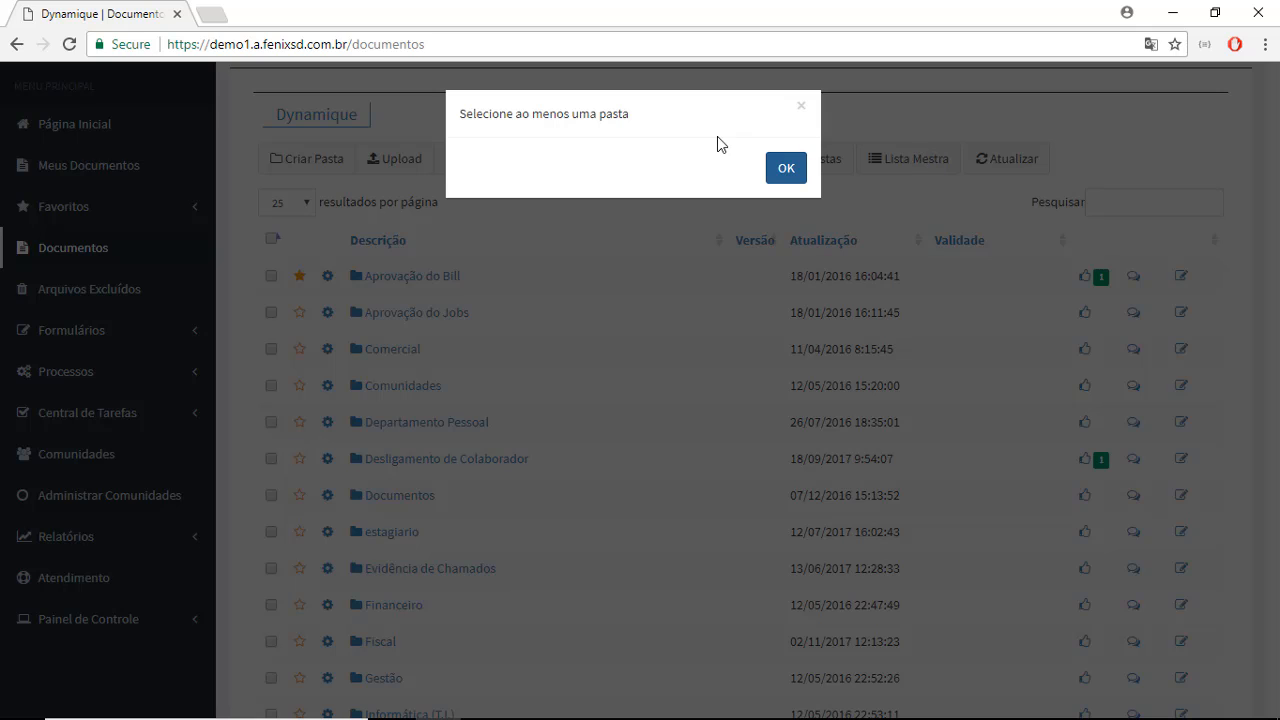
left_click(792, 172)
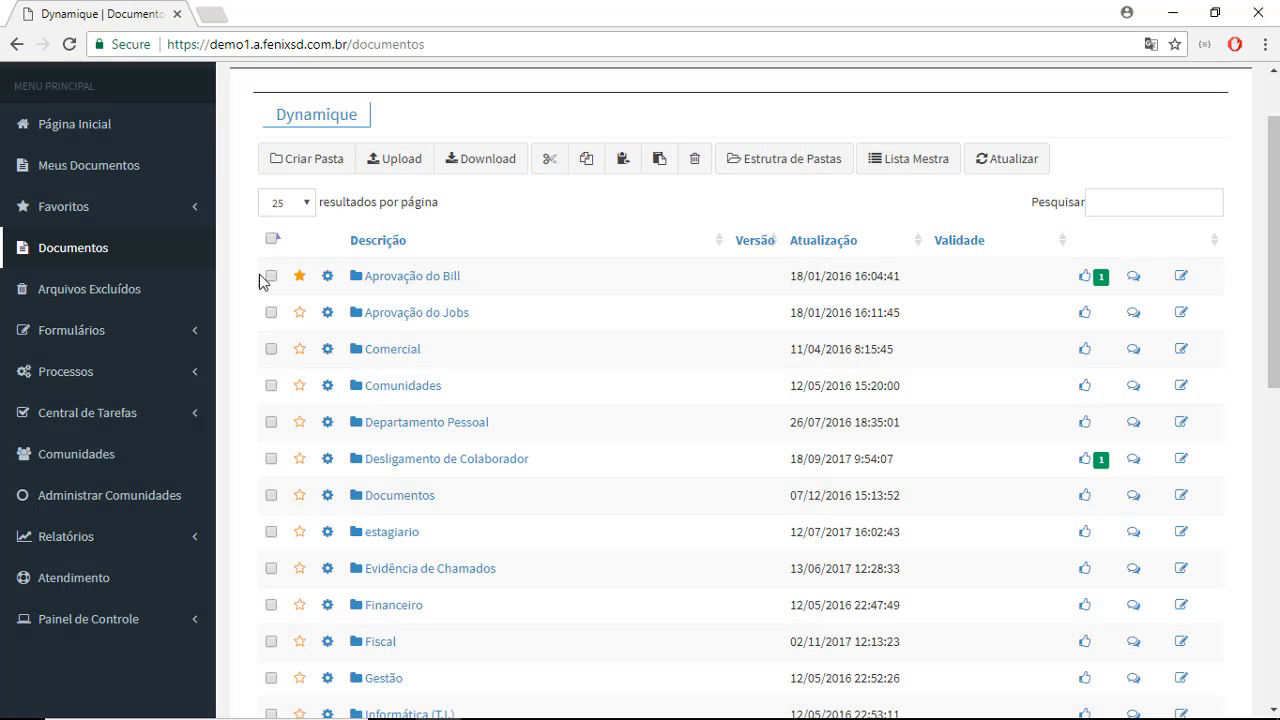
left_click(272, 238)
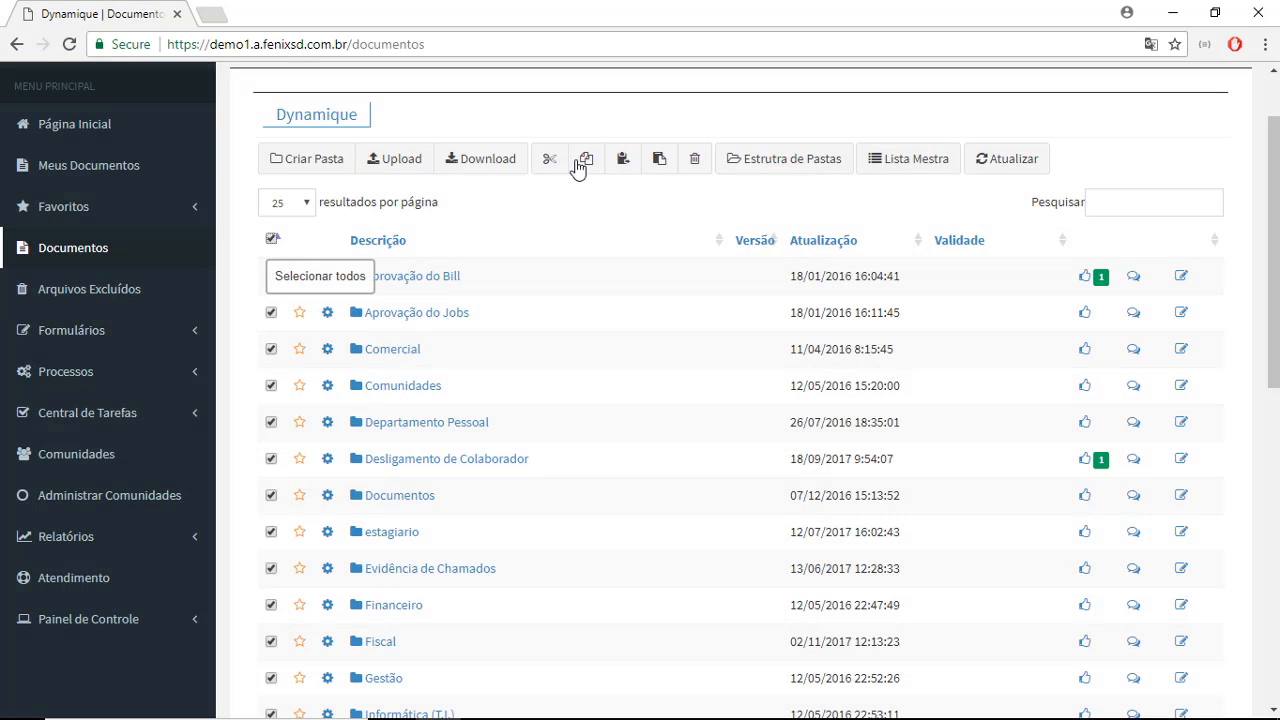
left_click(903, 160)
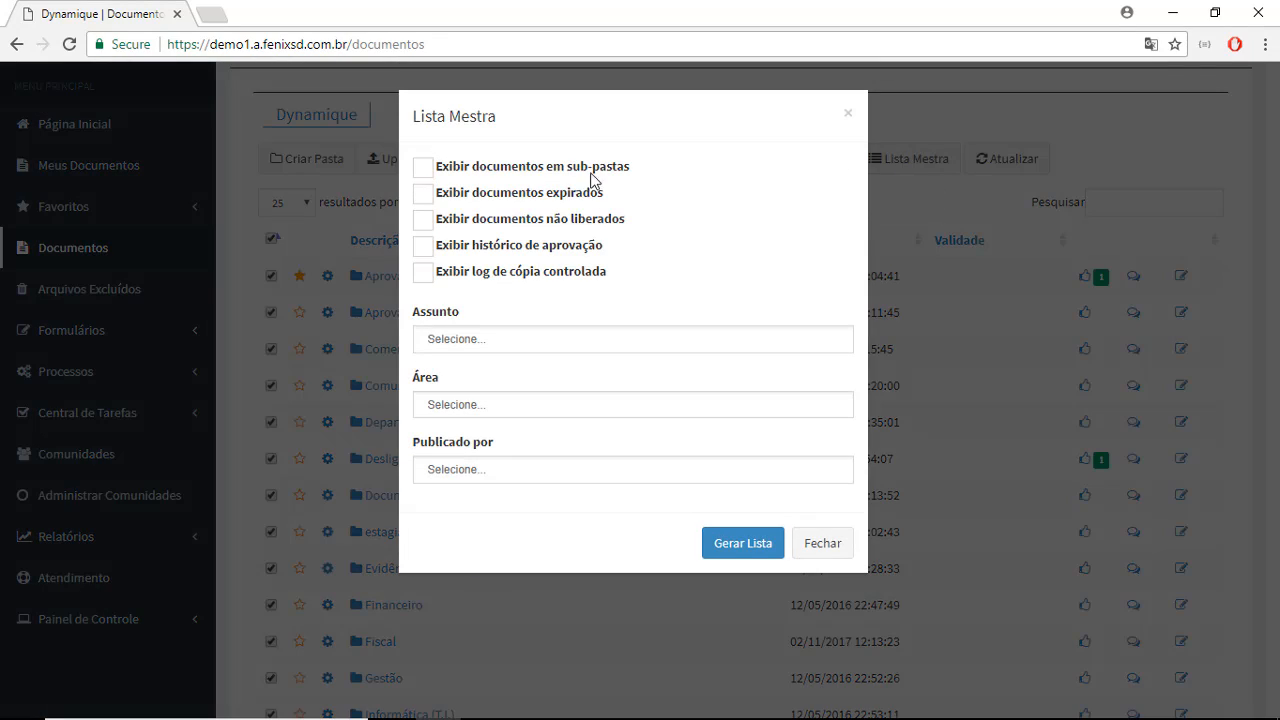
left_click(422, 168)
- Look through the Assunto, Área and Publicado por filter options of the Lista Mestra without choosing any
left_click(508, 336)
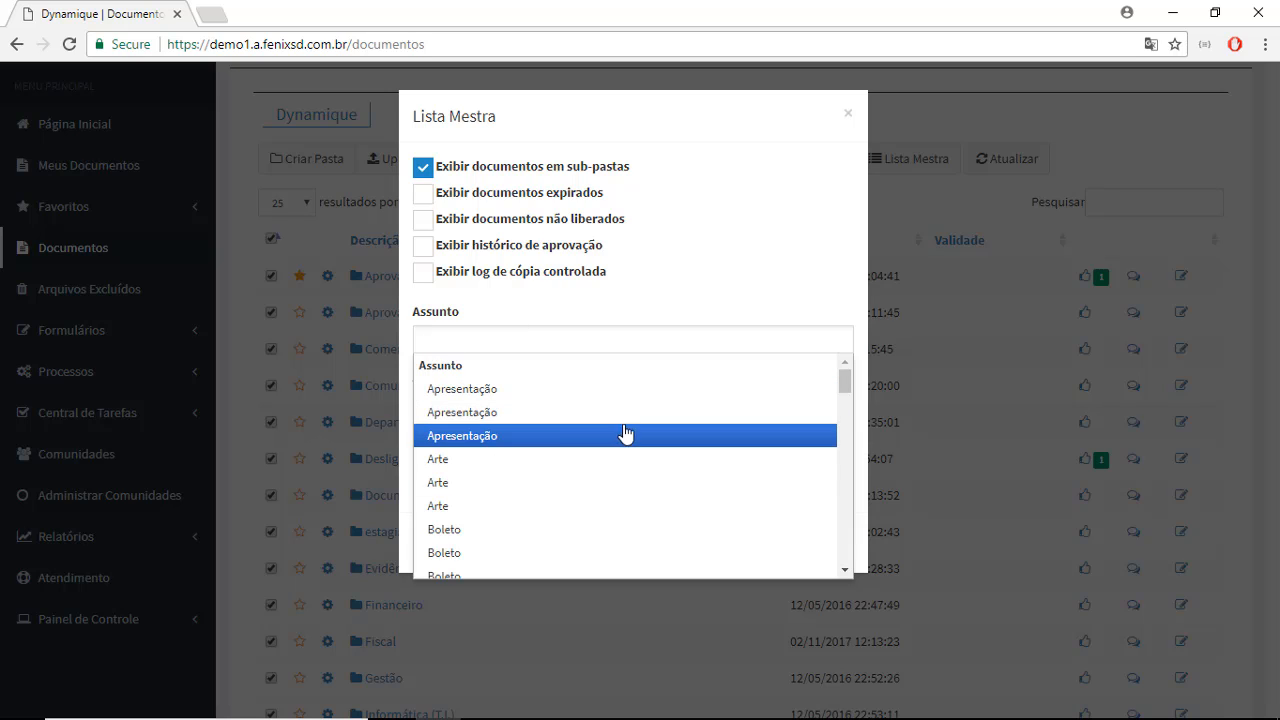
left_click(601, 302)
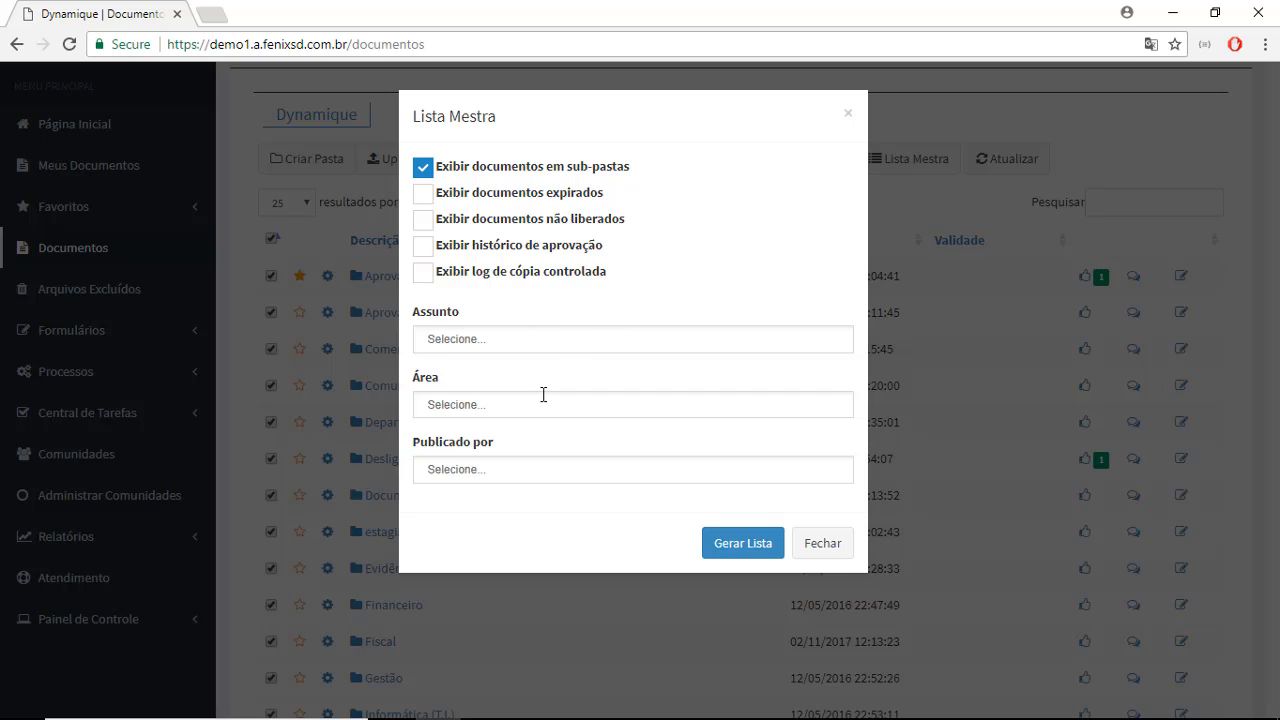
left_click(543, 396)
left_click(607, 316)
left_click(563, 469)
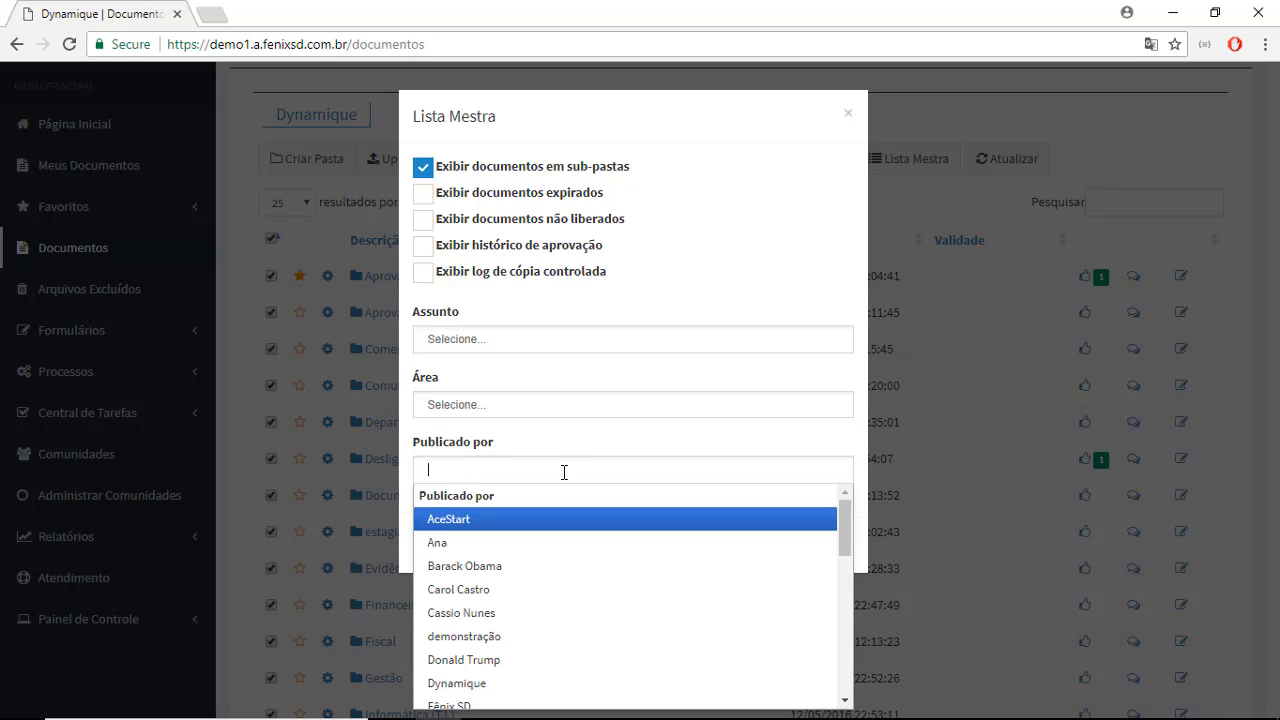
left_click(697, 195)
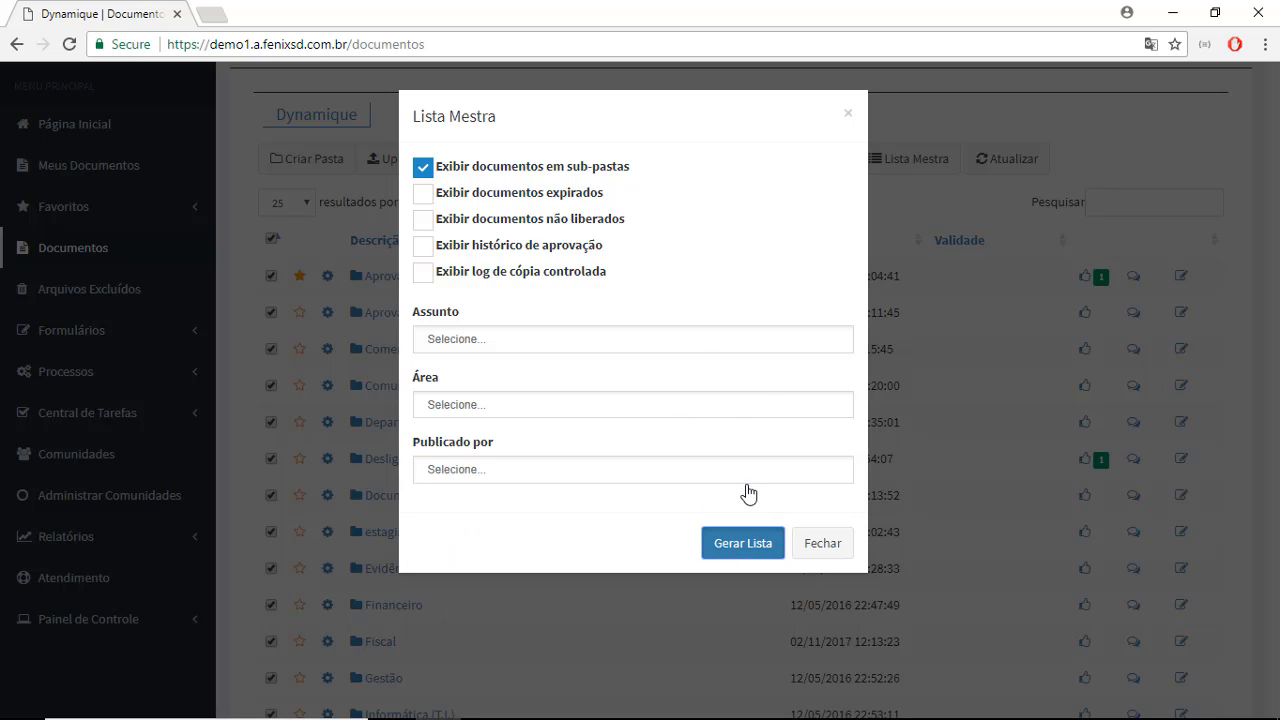
- Generate the Lista Mestra and examine the publisher, subject, area and dates of the first document under Aprovação do Jobs
left_click(731, 553)
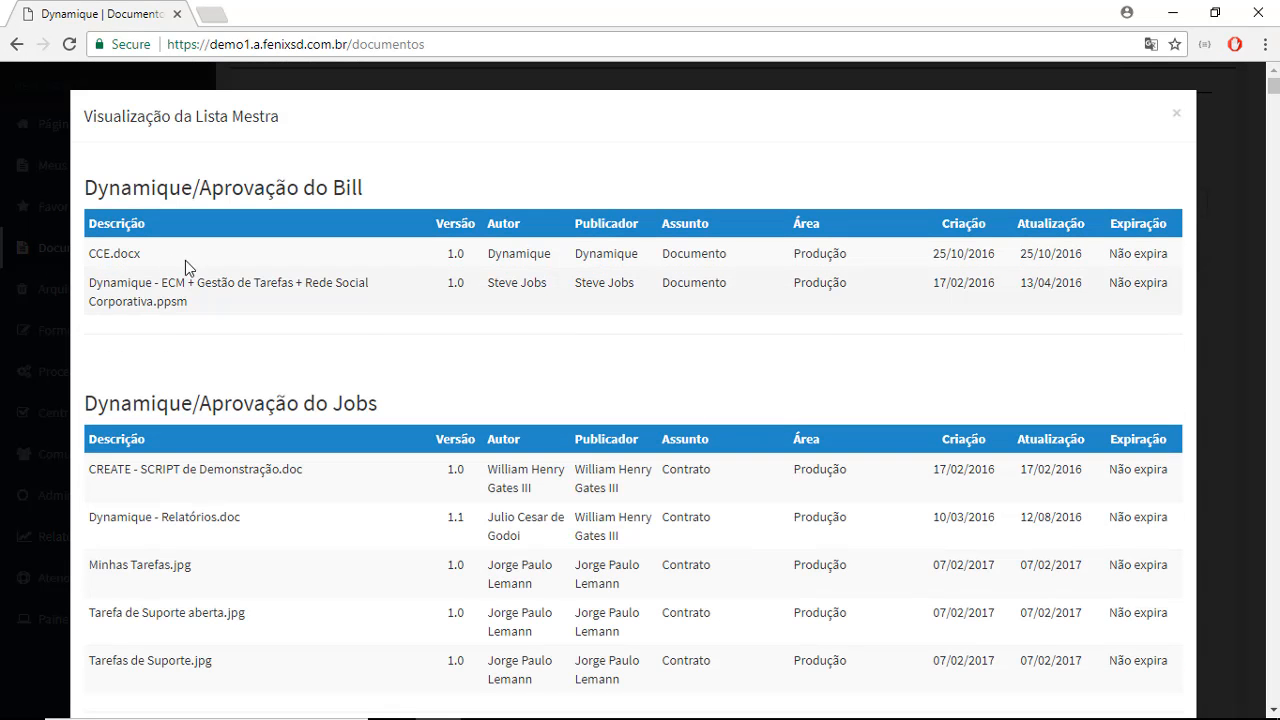
scroll(170, 260, "down", 3)
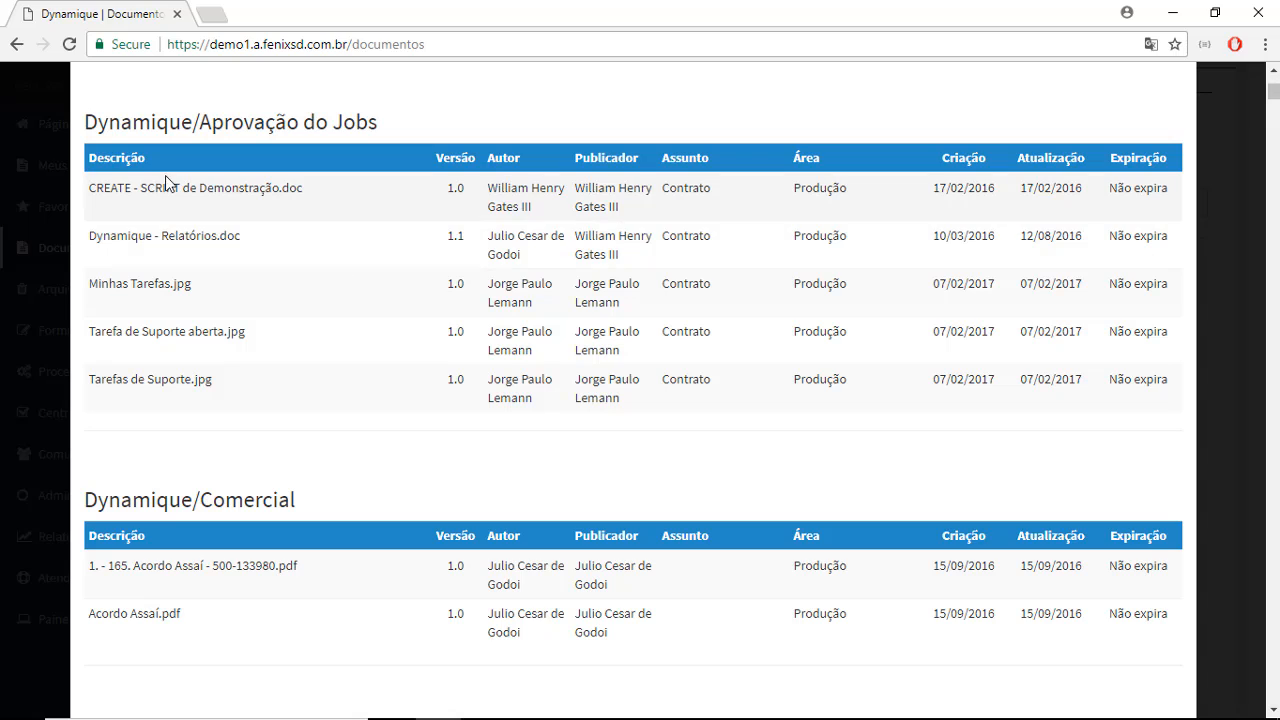
left_click_drag(89, 203, 551, 208)
left_click_drag(636, 216, 574, 188)
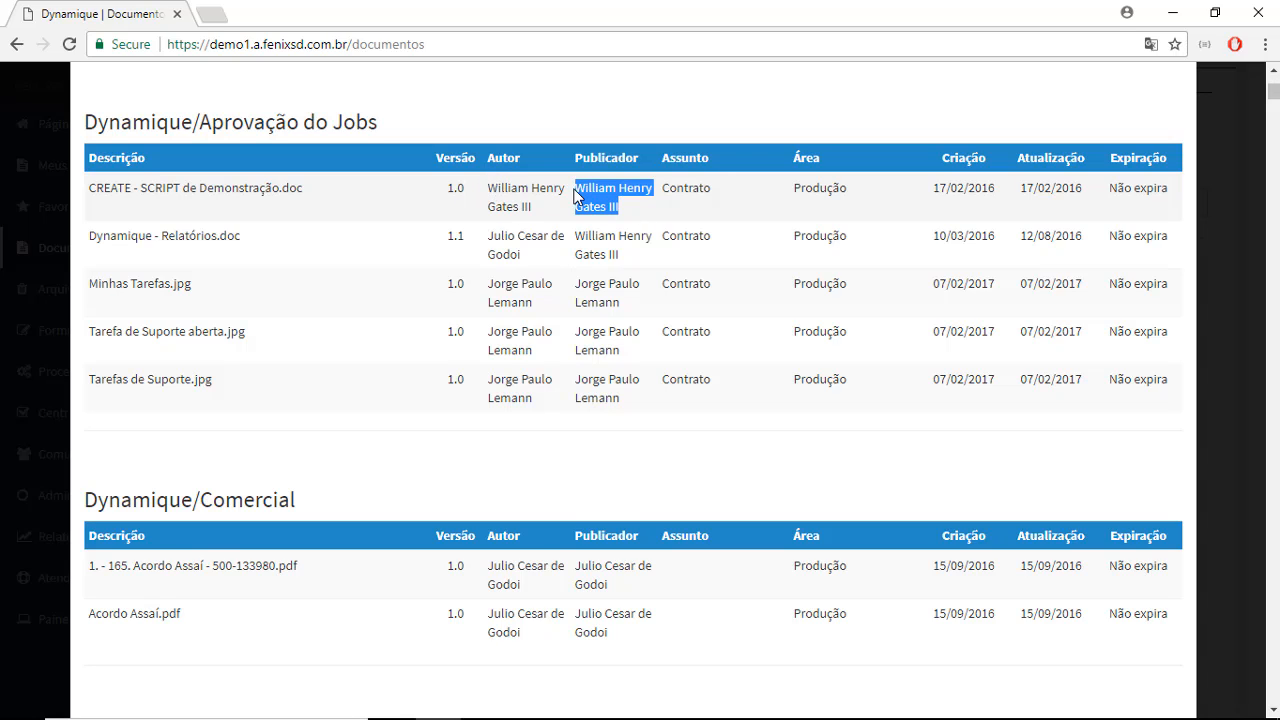
double_click(709, 192)
left_click_drag(845, 193, 757, 195)
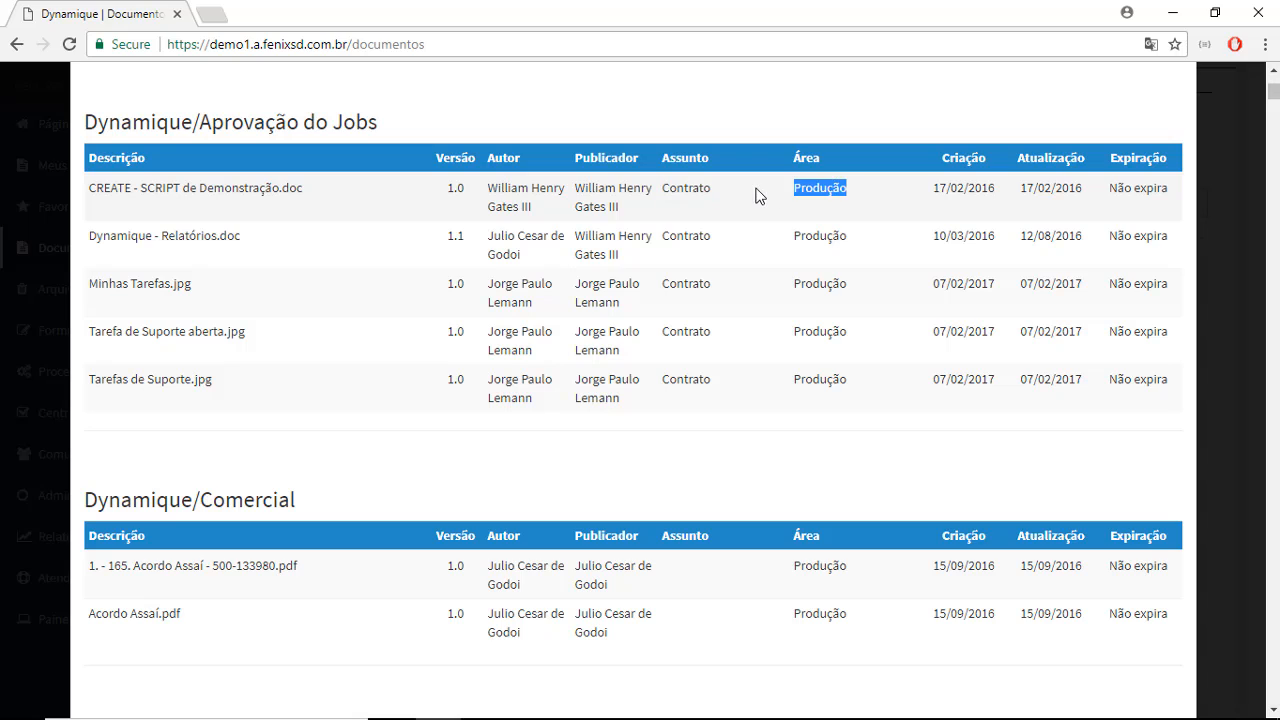
left_click_drag(1006, 188, 923, 194)
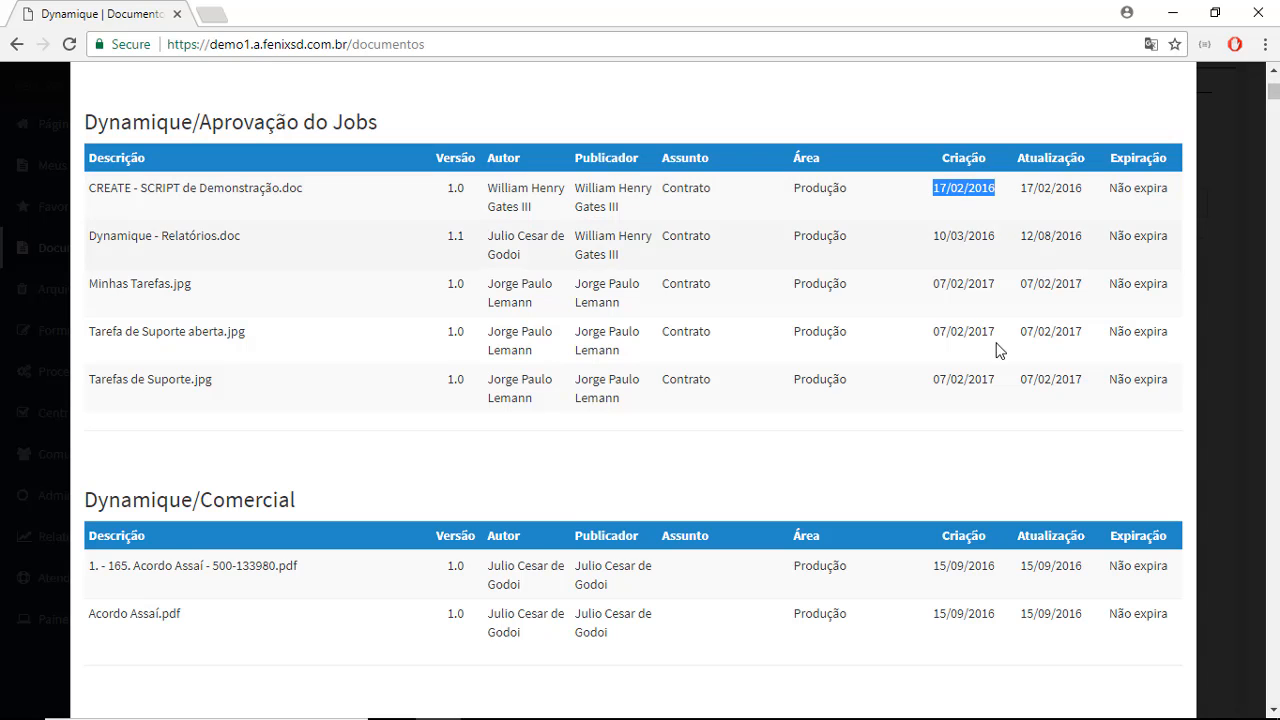
left_click_drag(1096, 192, 1022, 188)
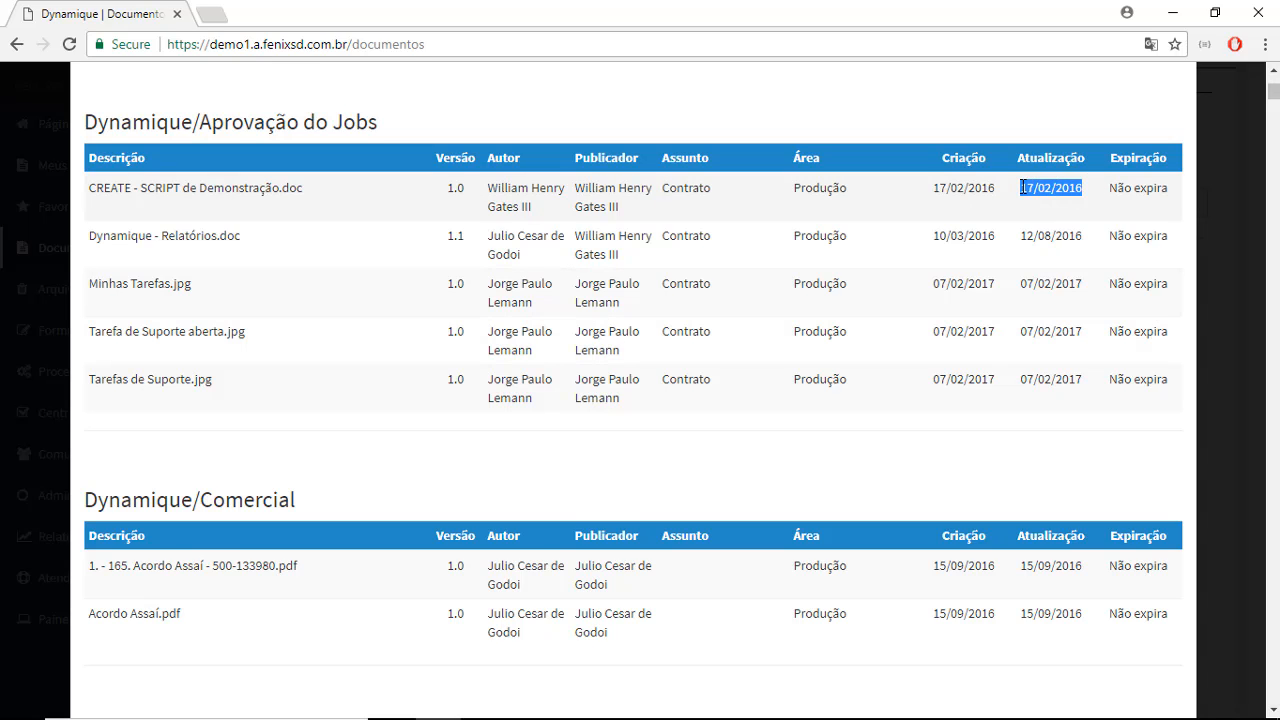
- Review the expiration column and the sub-folder sections of the generated Lista Mestra, and close the list and its options
scroll(1120, 250, "up", 1)
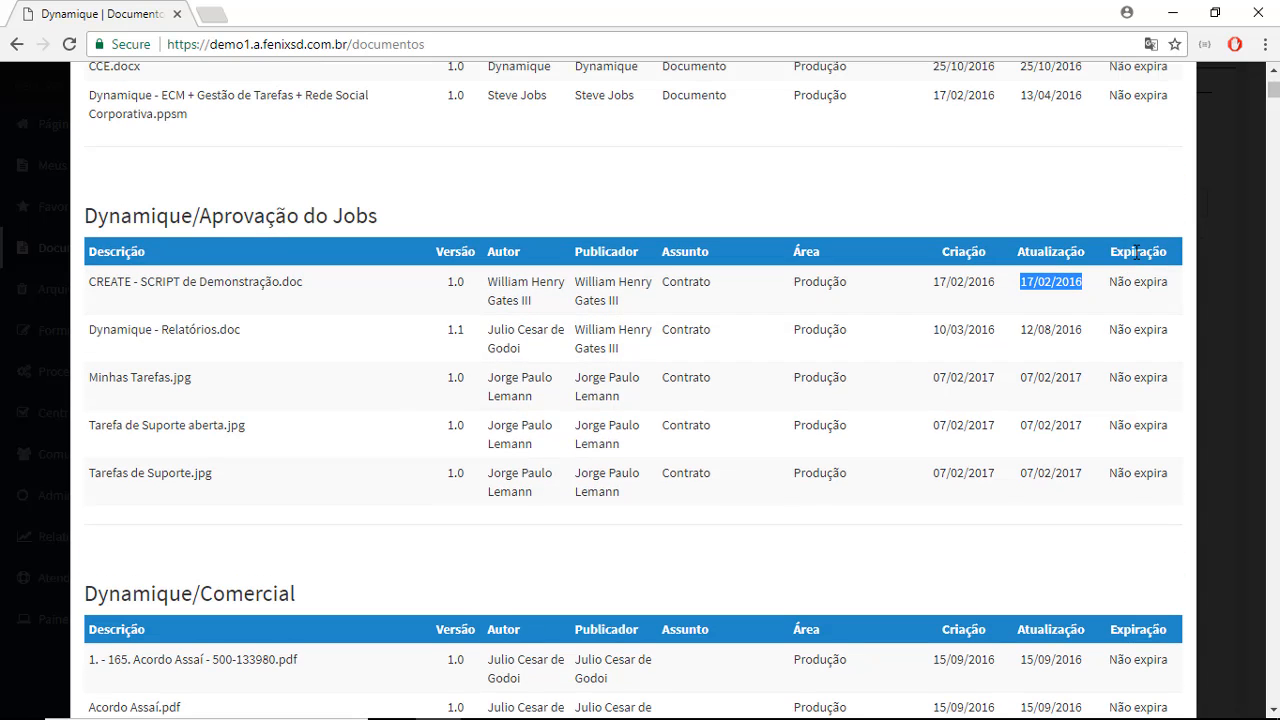
scroll(1121, 287, "down", 1)
scroll(1121, 287, "up", 2)
scroll(1122, 290, "down", 6)
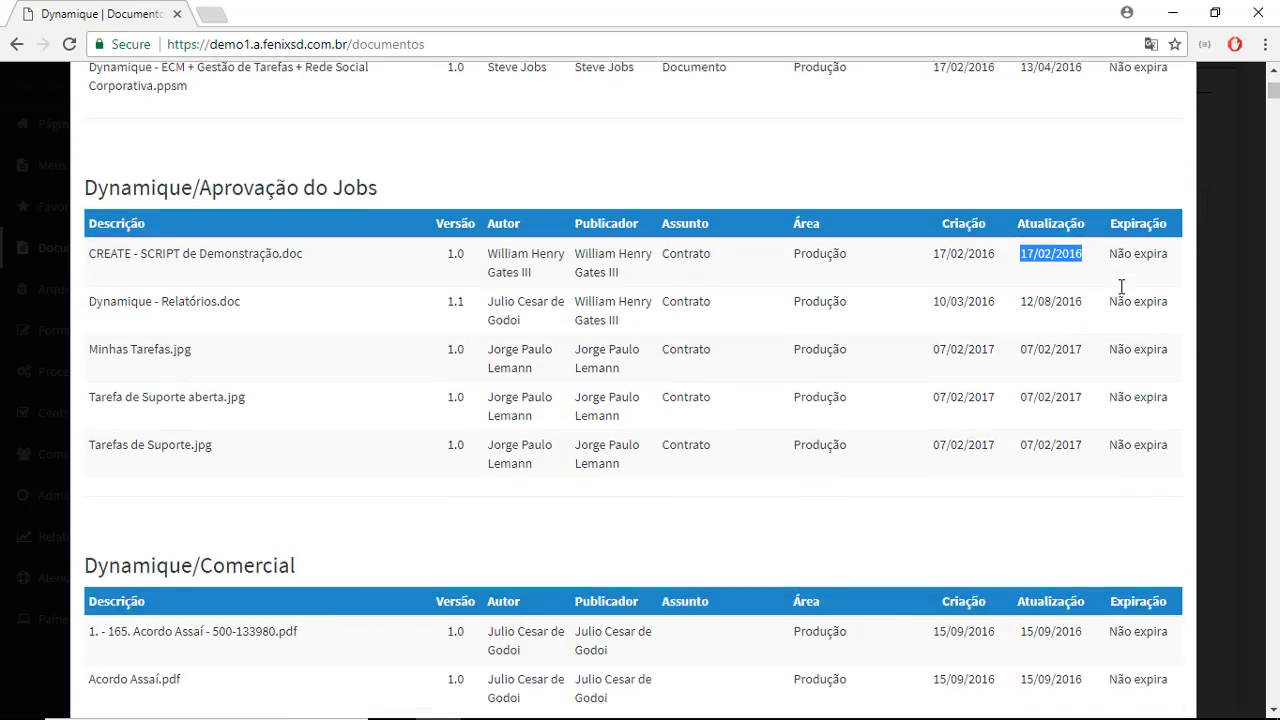
scroll(1122, 293, "down", 14)
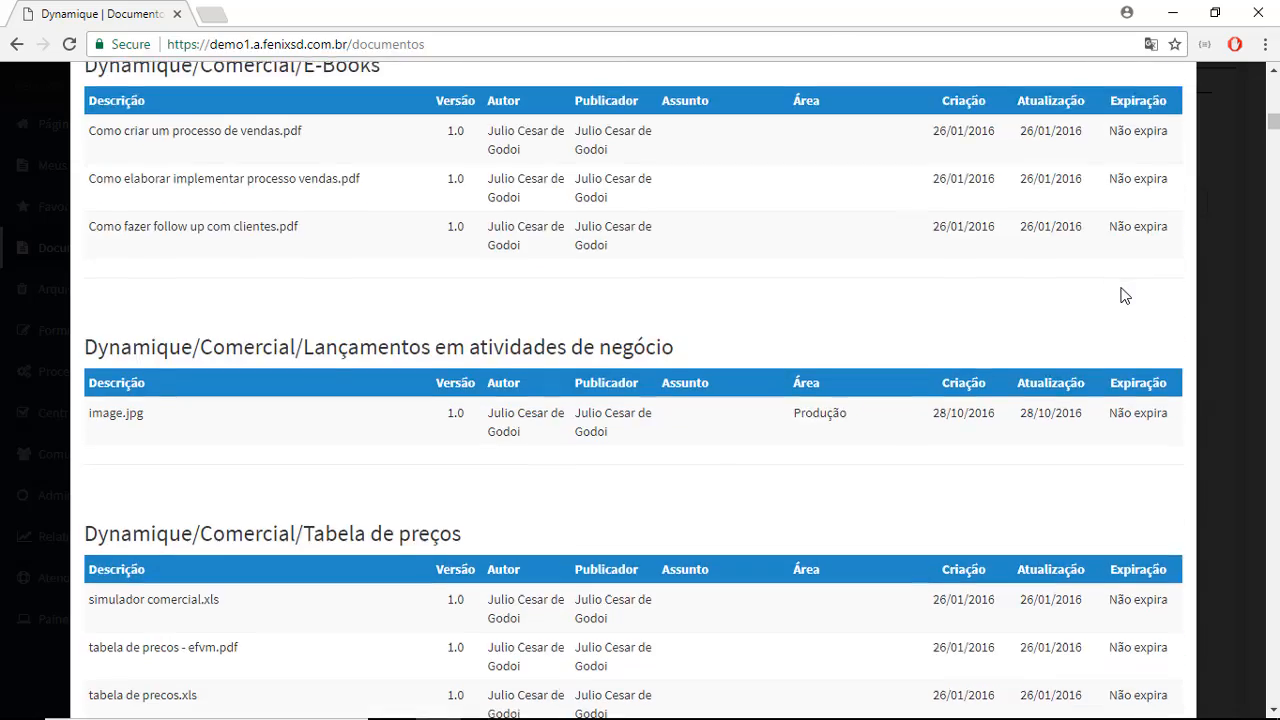
scroll(1124, 295, "down", 12)
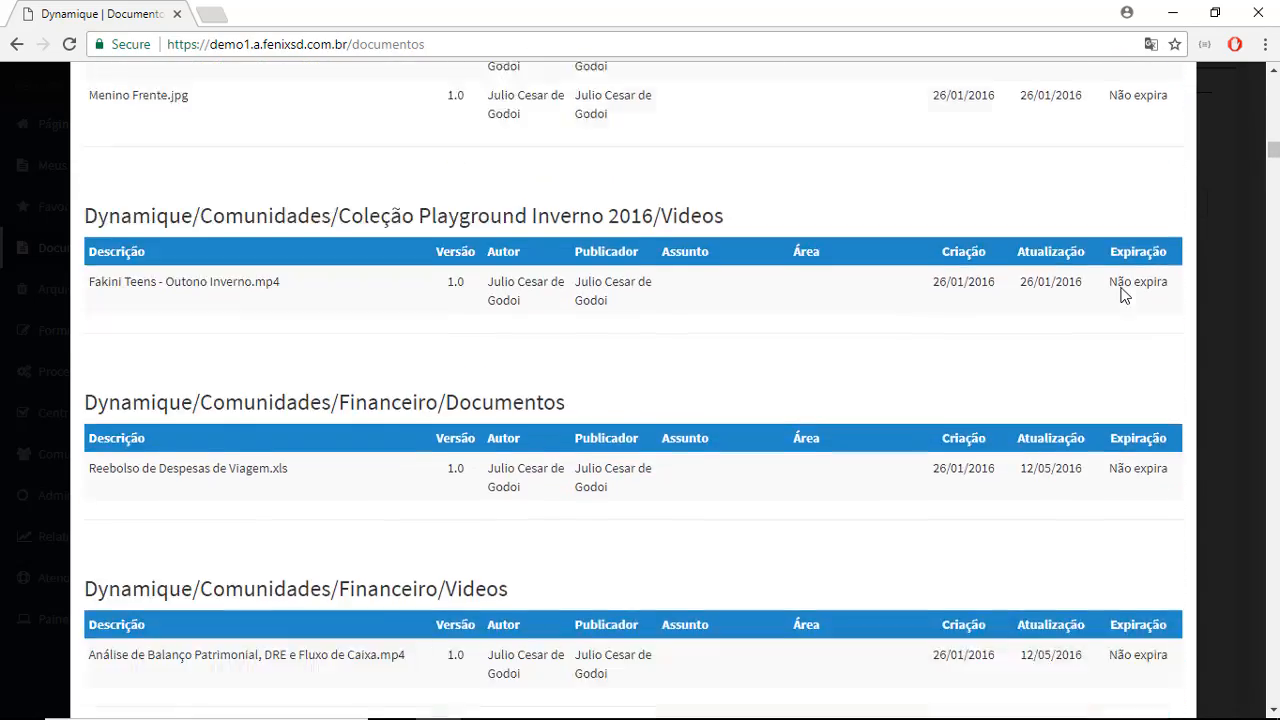
scroll(1112, 298, "down", 11)
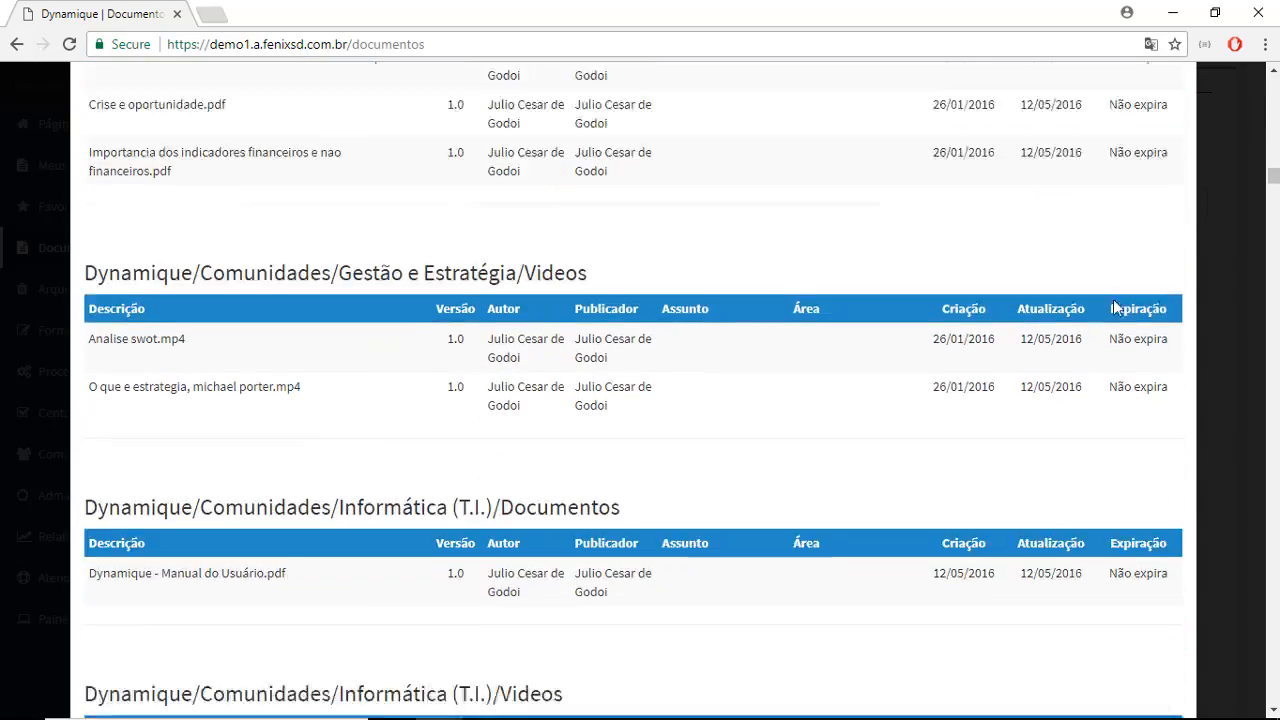
scroll(1112, 305, "down", 4)
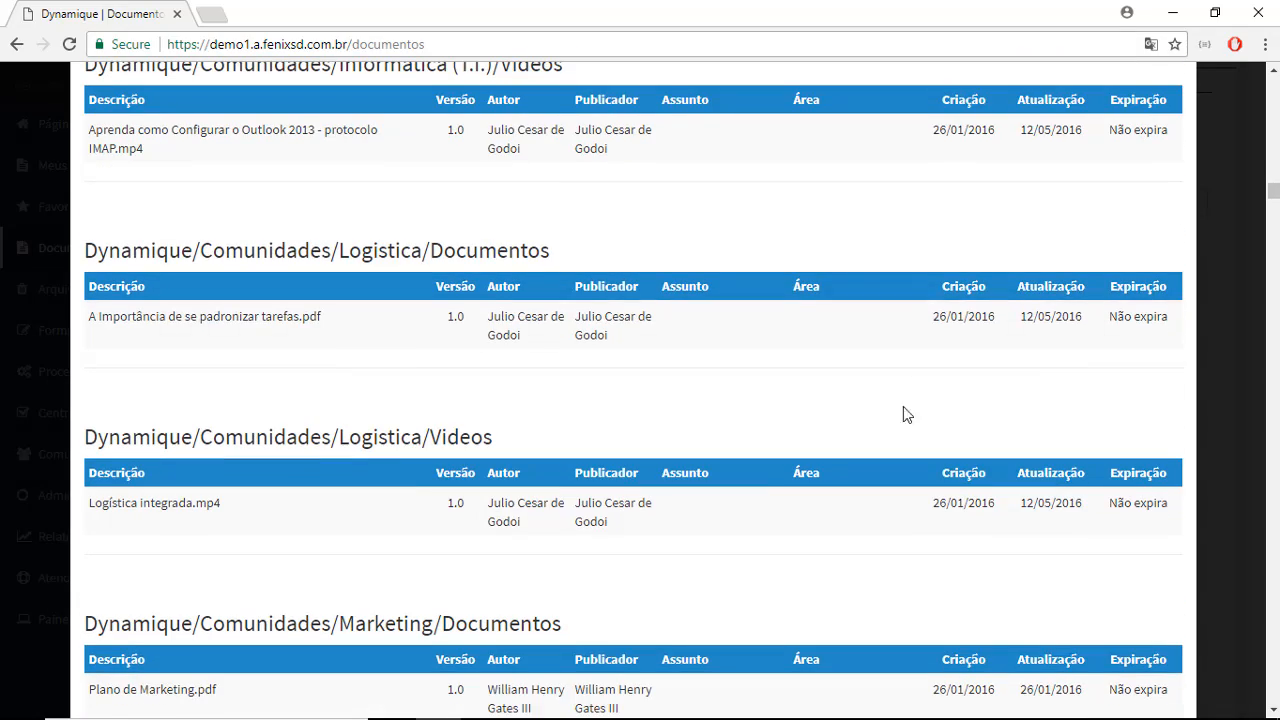
scroll(866, 531, "up", 1)
scroll(866, 531, "up", 15)
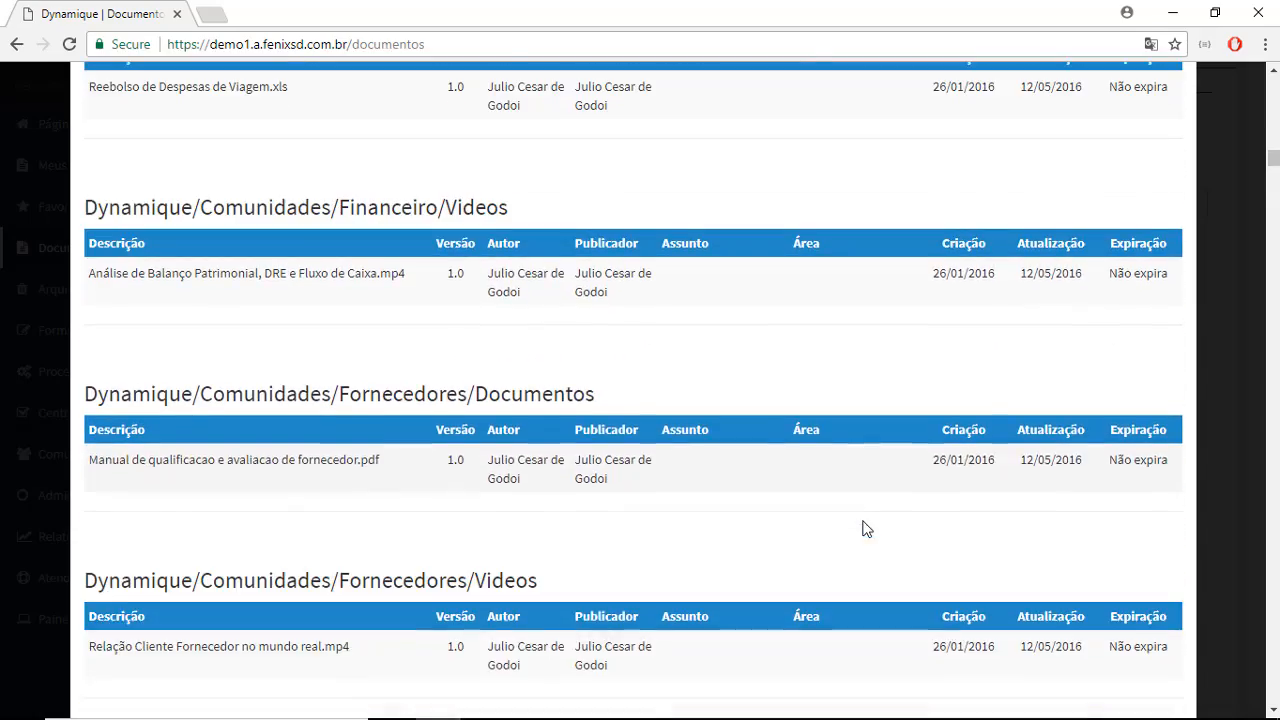
scroll(1111, 210, "up", 14)
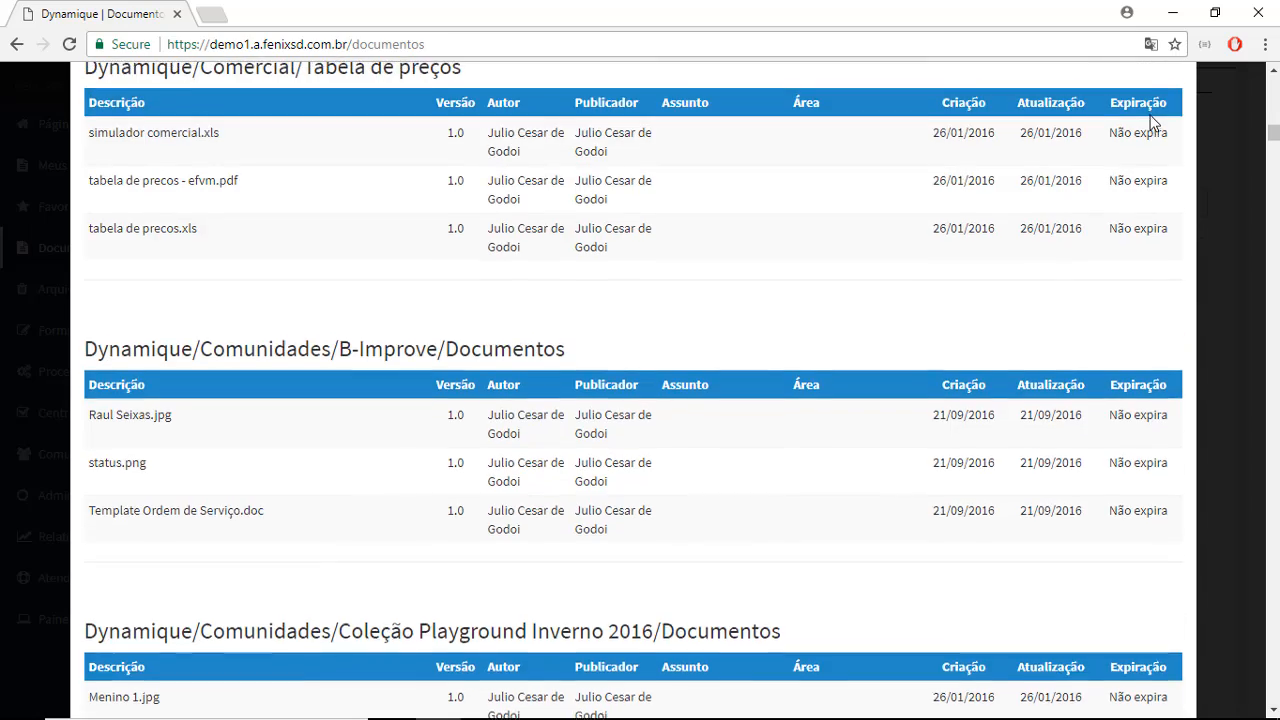
scroll(1155, 118, "up", 8)
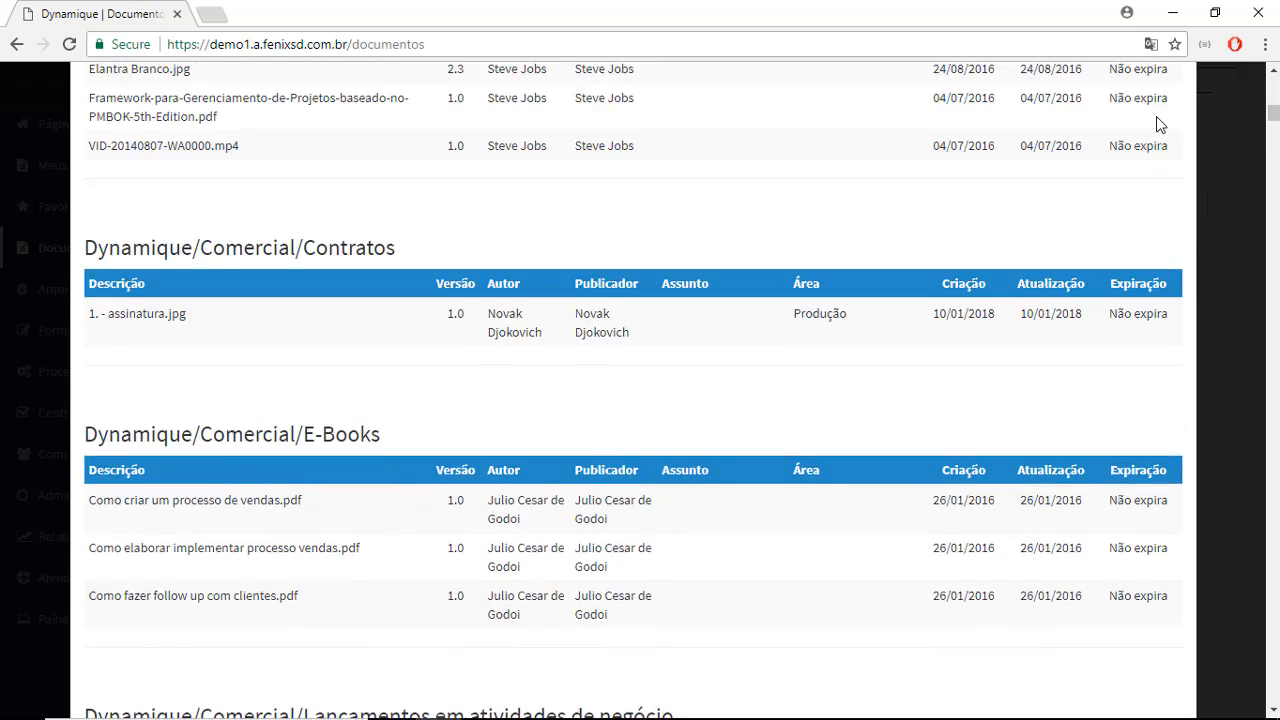
left_click(1215, 139)
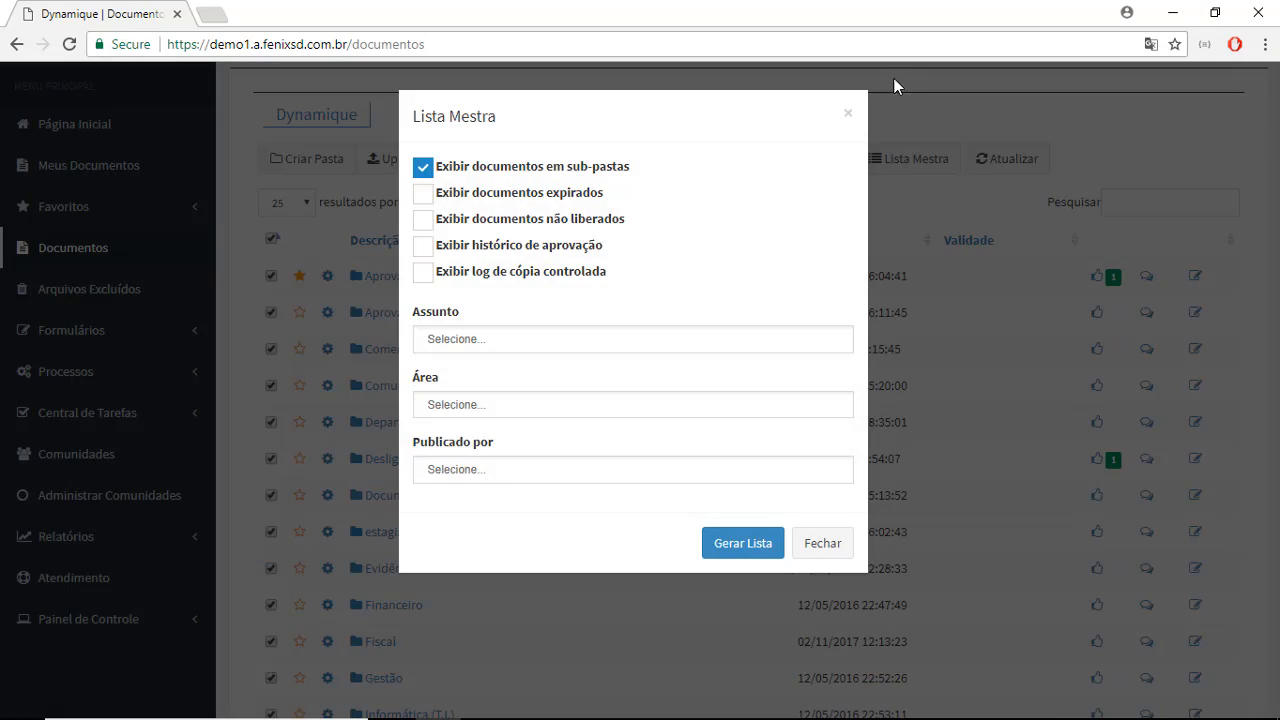
left_click(847, 113)
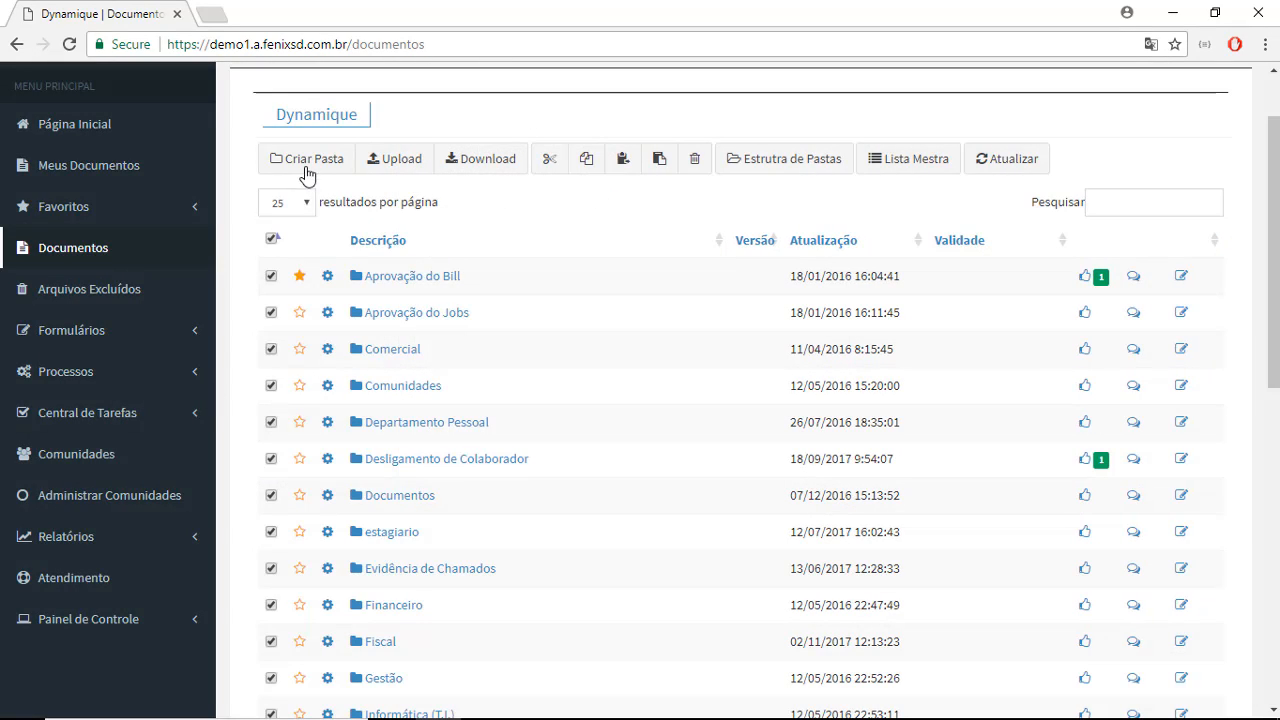
- Deselect all folders and open the properties of the Aprovação do Bill folder to review its general information and notification recipients
left_click(271, 240)
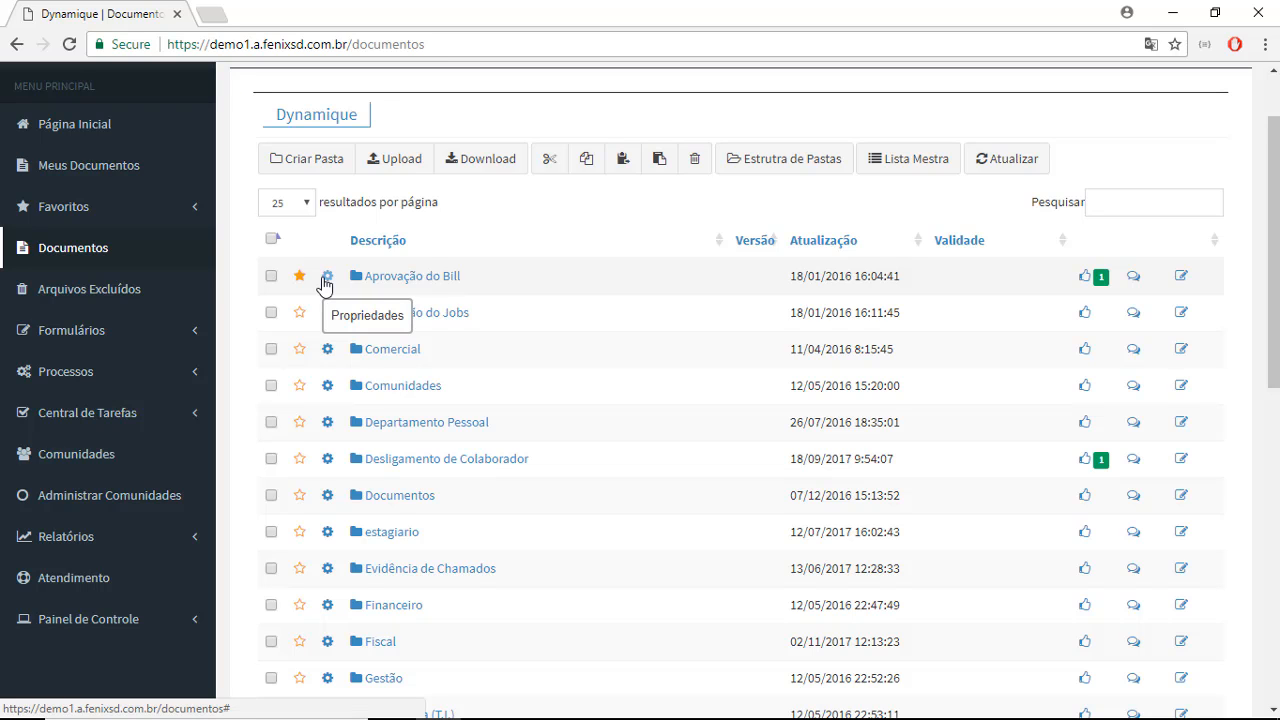
left_click(325, 284)
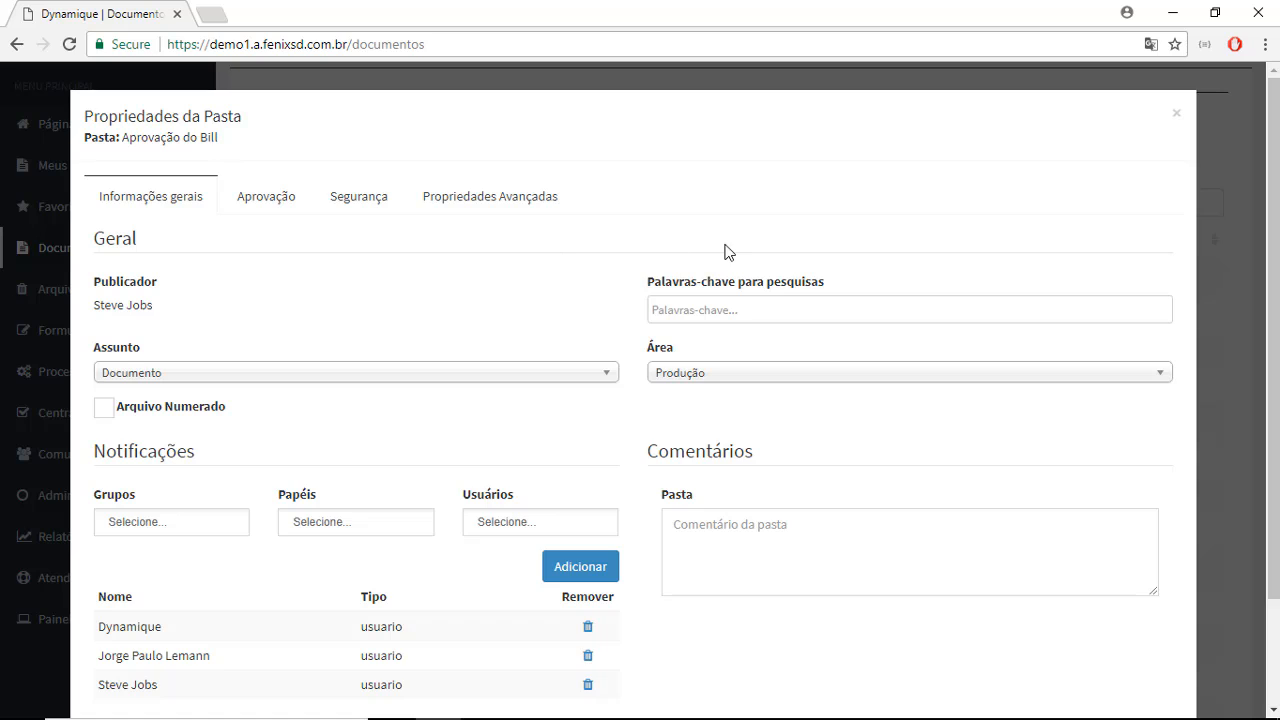
scroll(760, 290, "down", 2)
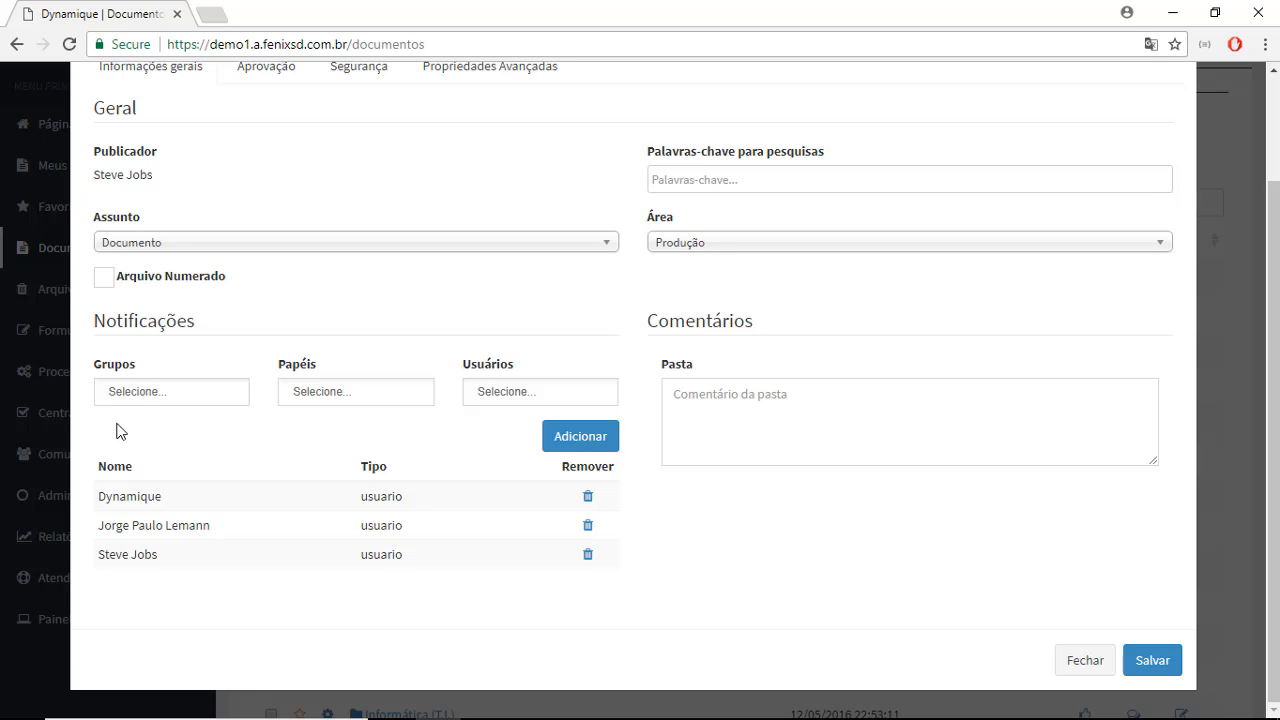
left_click_drag(74, 478, 347, 558)
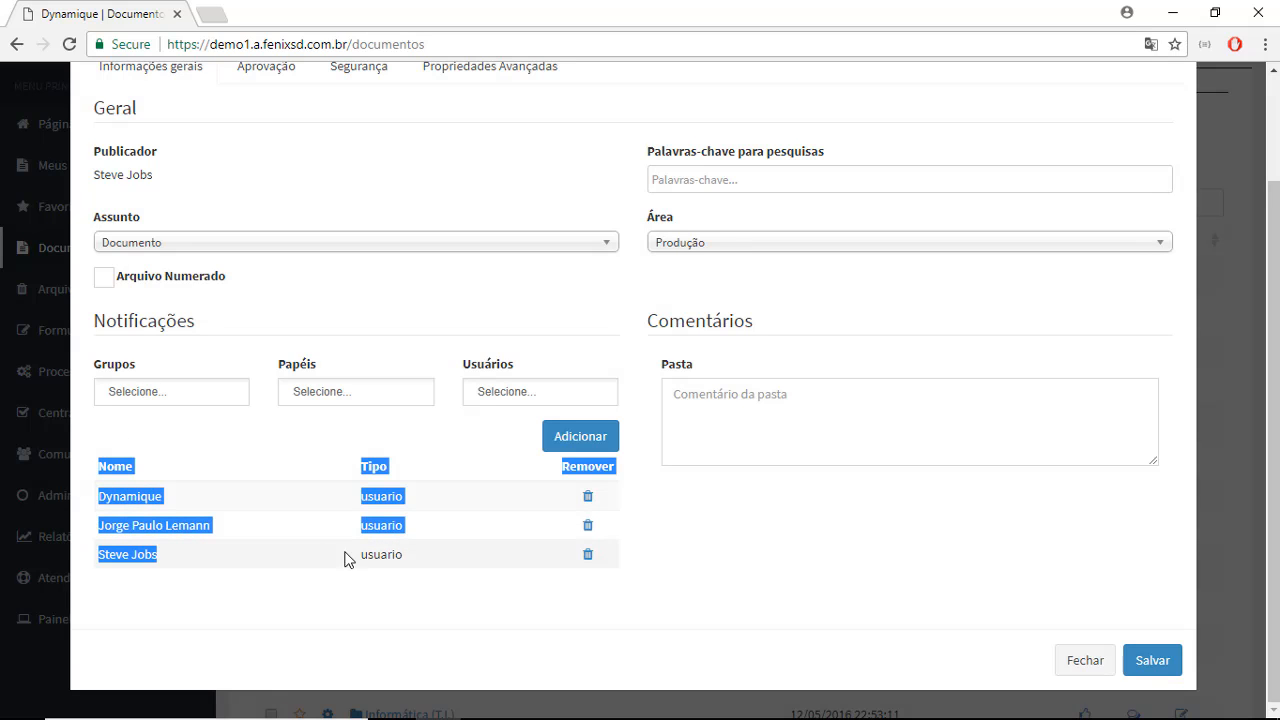
left_click(415, 588)
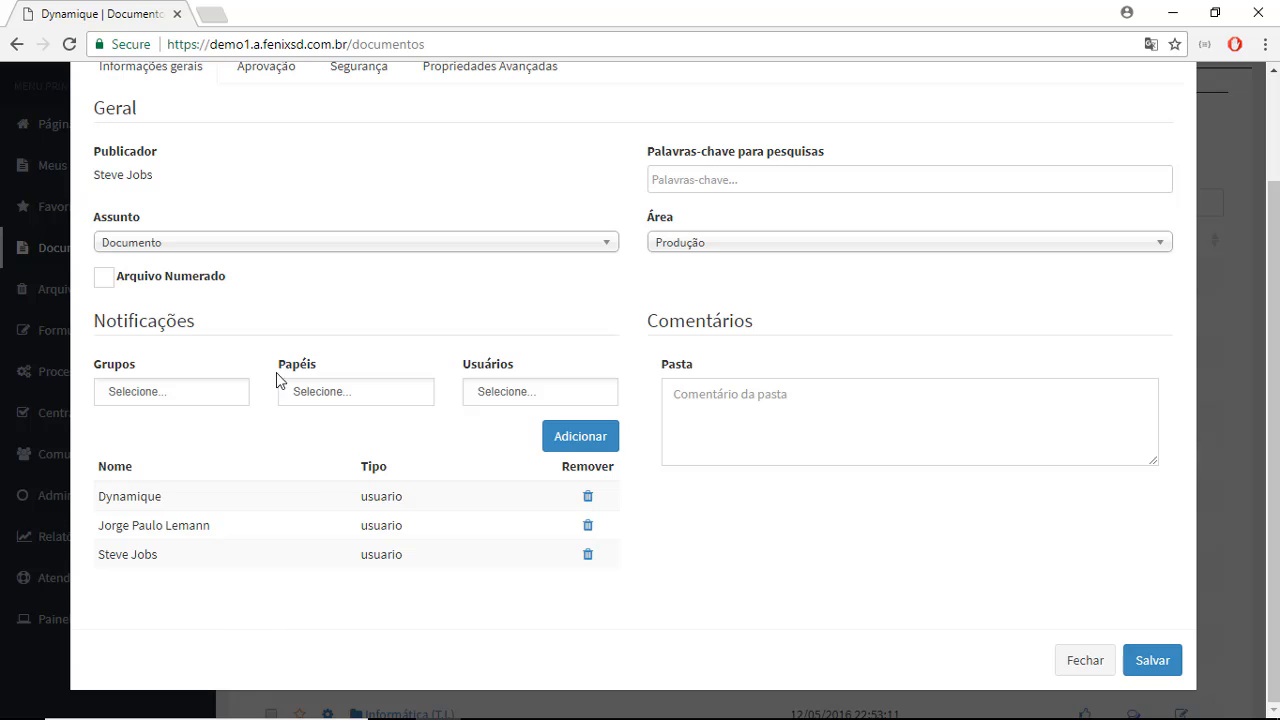
- Try out the Administração group as a notification recipient, look through its users, and remove the group from the selection
left_click(187, 391)
key("Return")
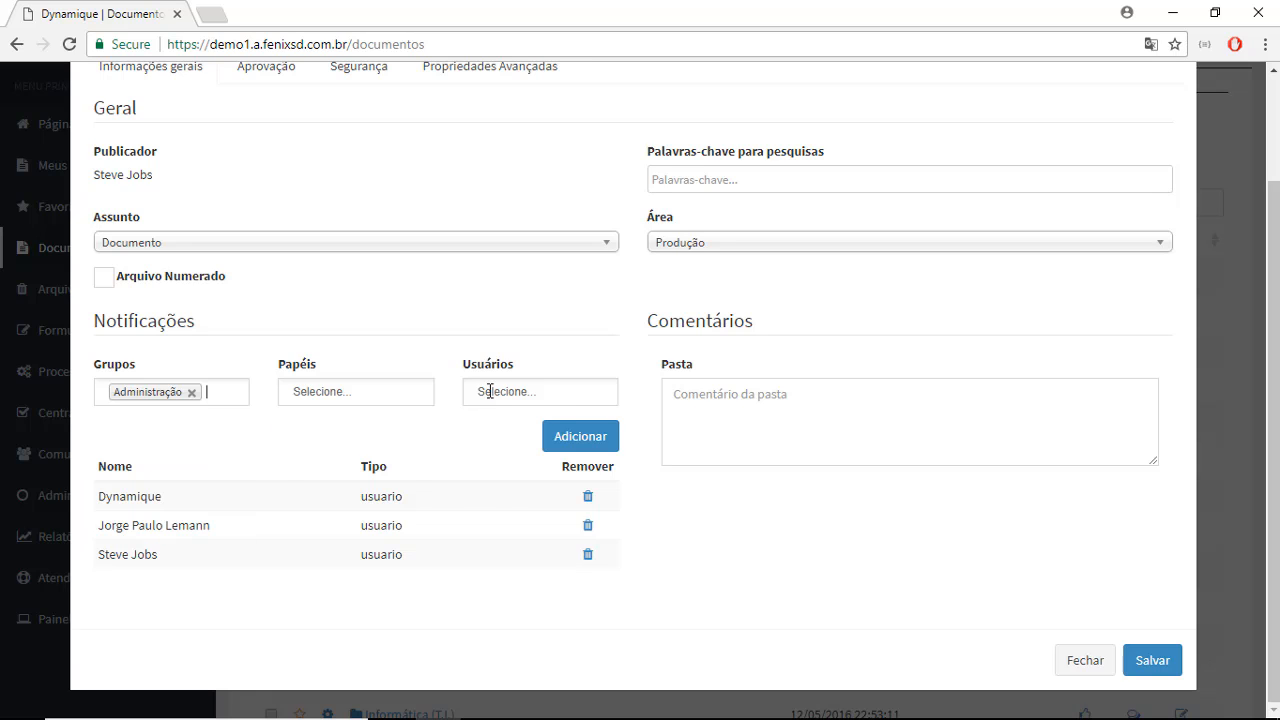
left_click(490, 391)
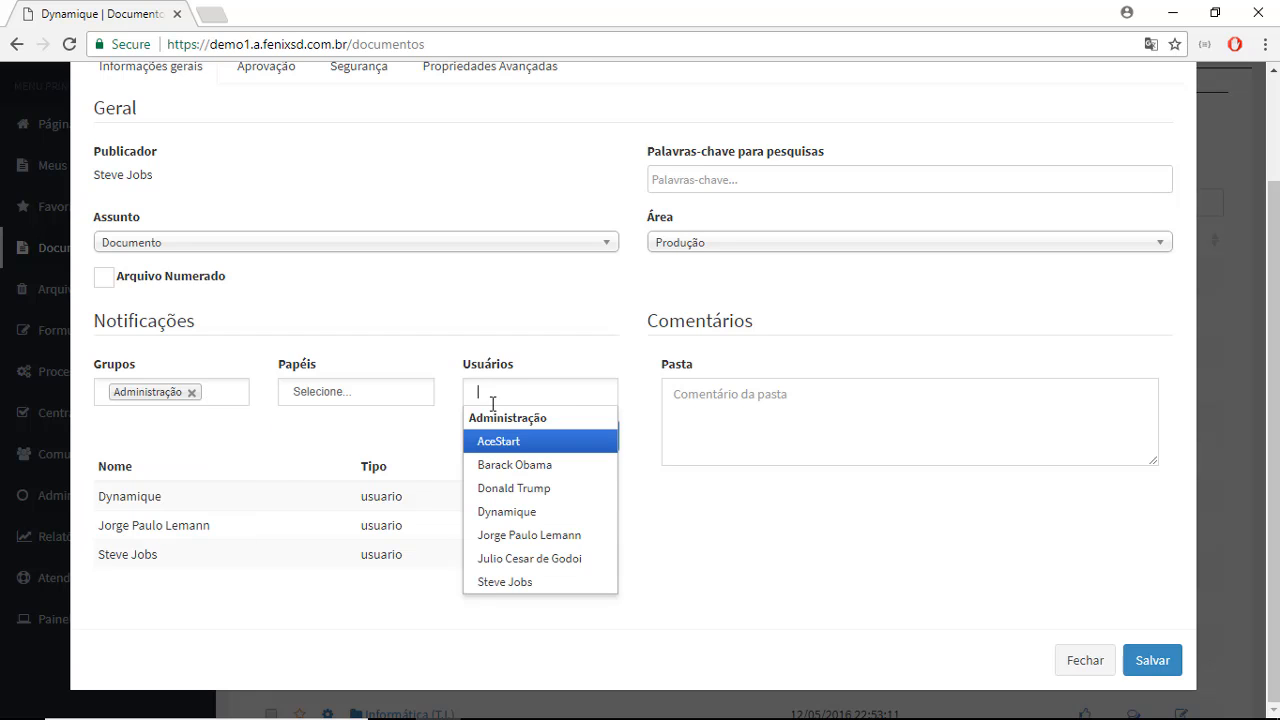
left_click(413, 305)
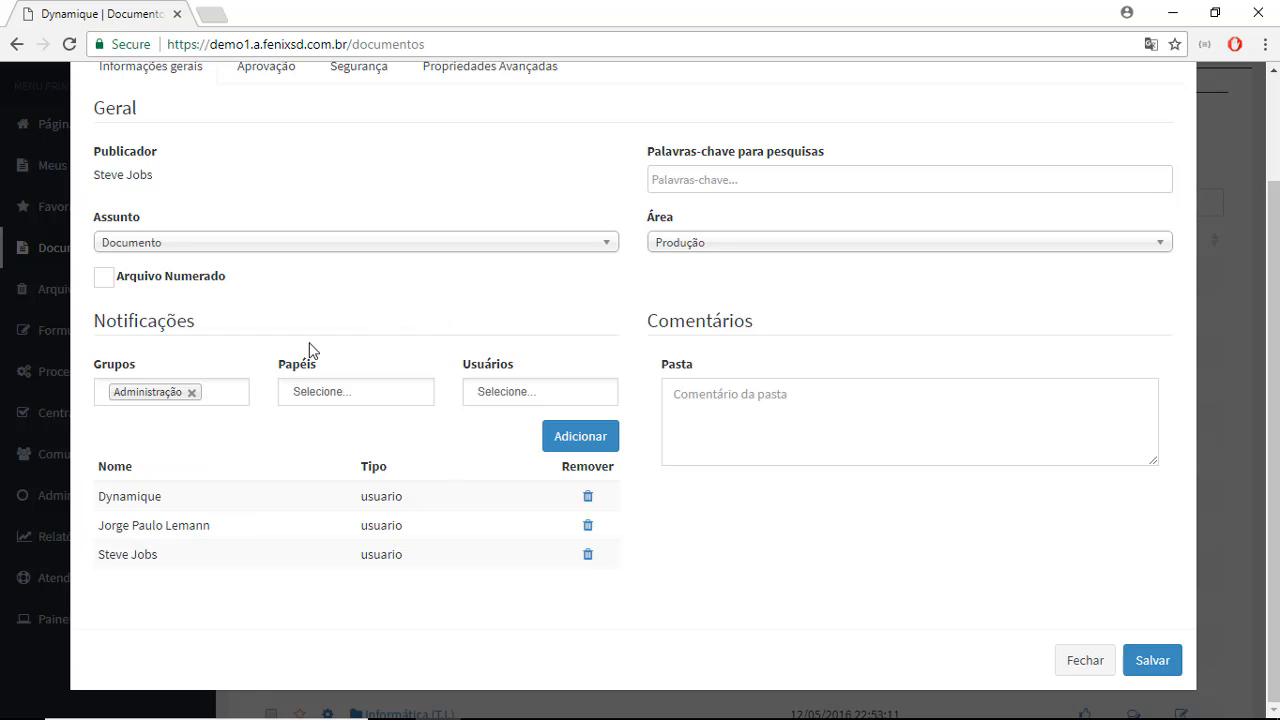
left_click(191, 393)
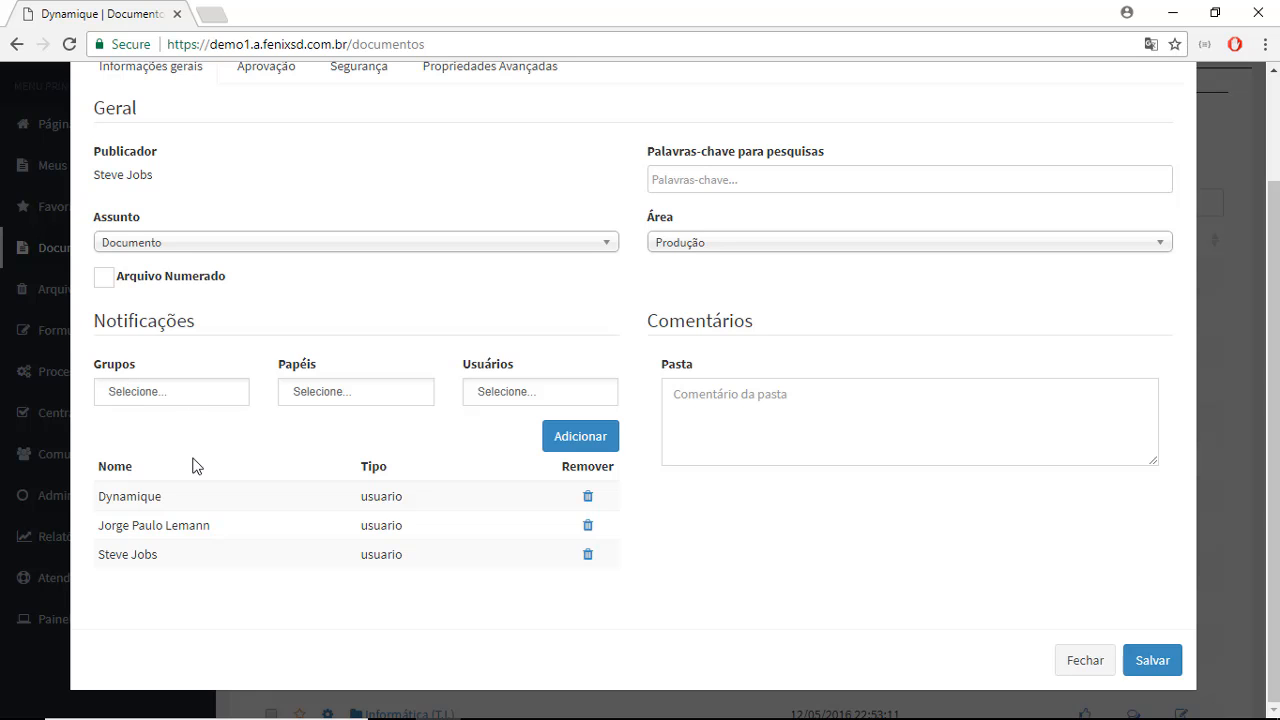
- Look at the folder's search keywords field, and examine the approver and approval condition in its approval settings
scroll(190, 455, "up", 2)
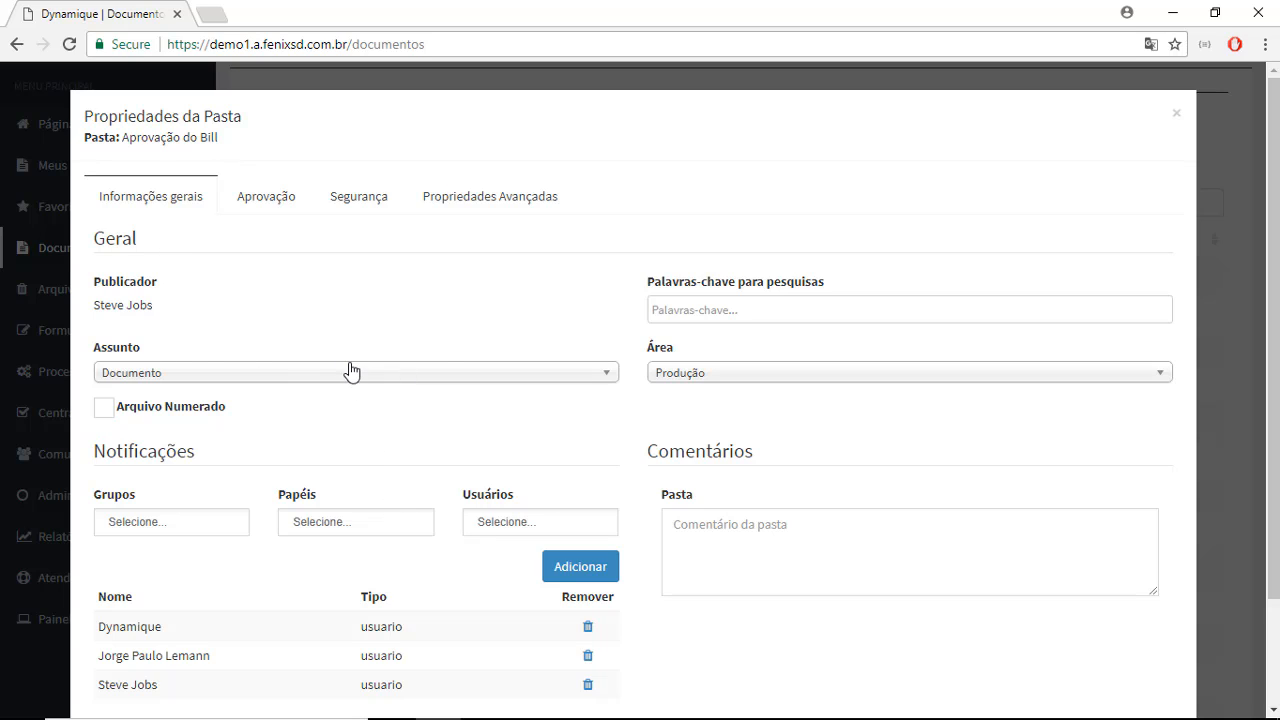
left_click(708, 314)
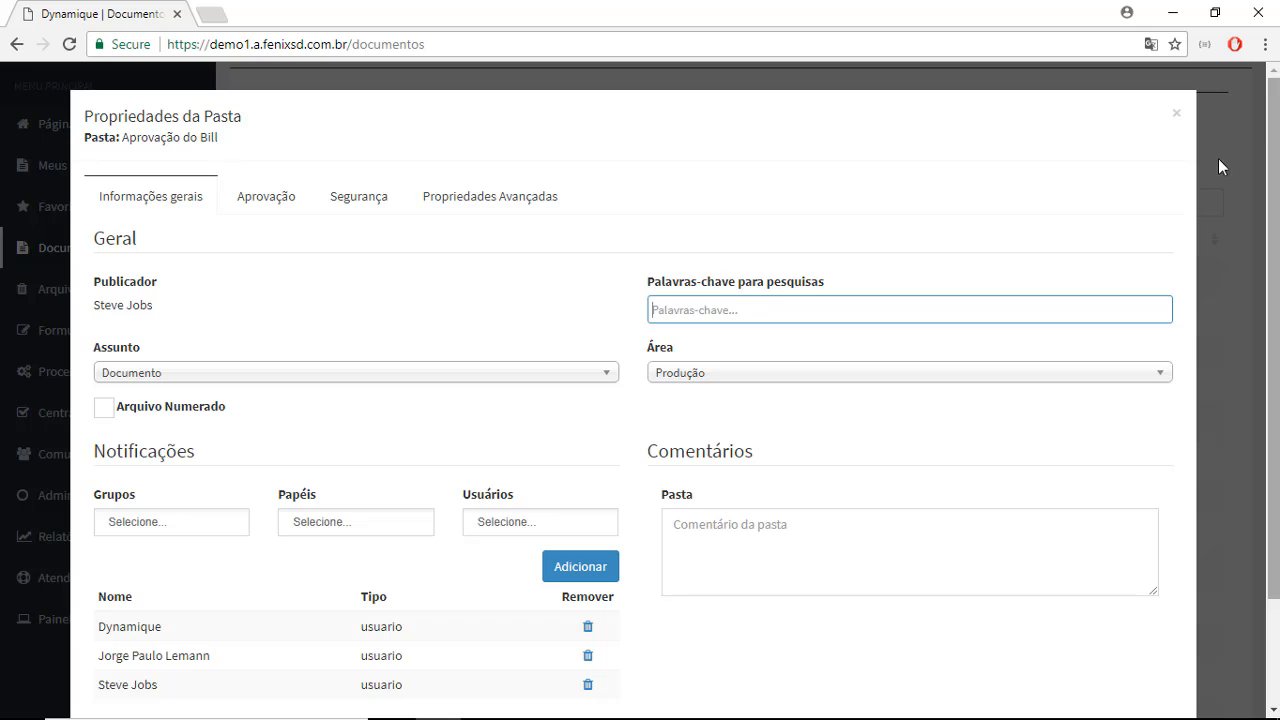
left_click(246, 198)
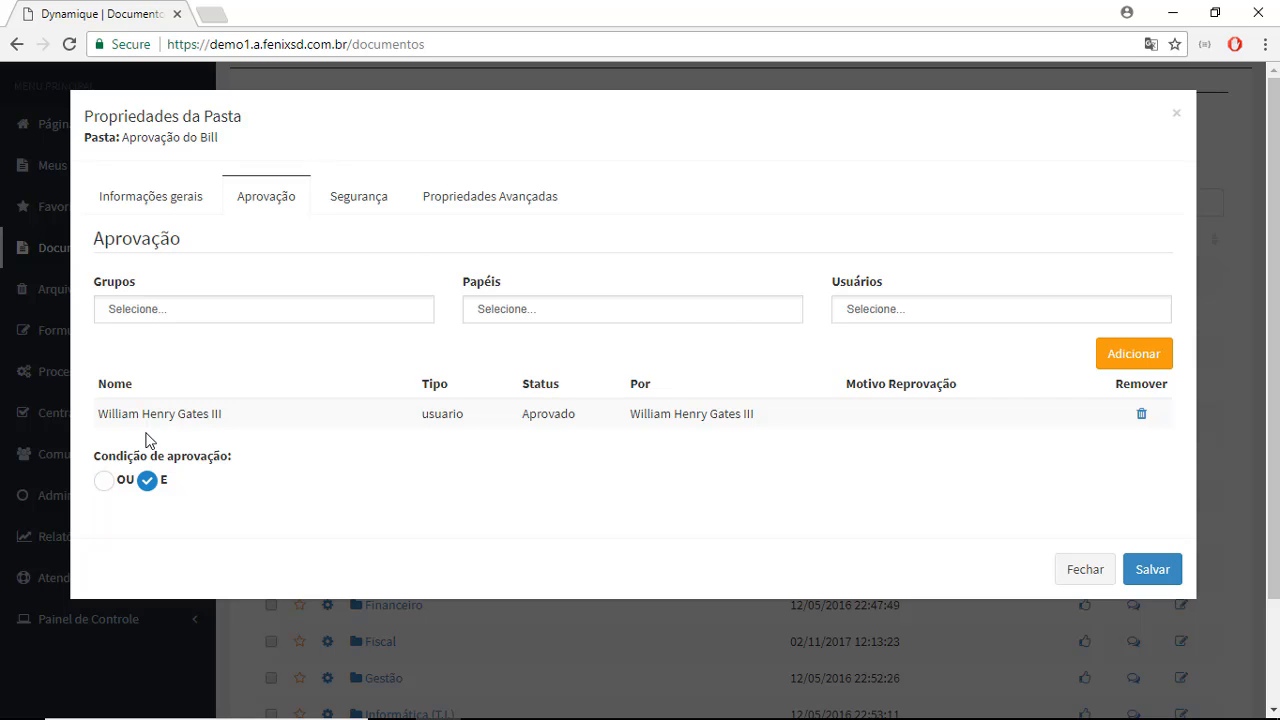
left_click_drag(100, 420, 228, 426)
left_click(277, 511)
mouse_move(94, 413)
left_mouse_down()
mouse_move(214, 411)
mouse_move(234, 394)
mouse_move(98, 425)
left_mouse_up()
left_click(235, 382)
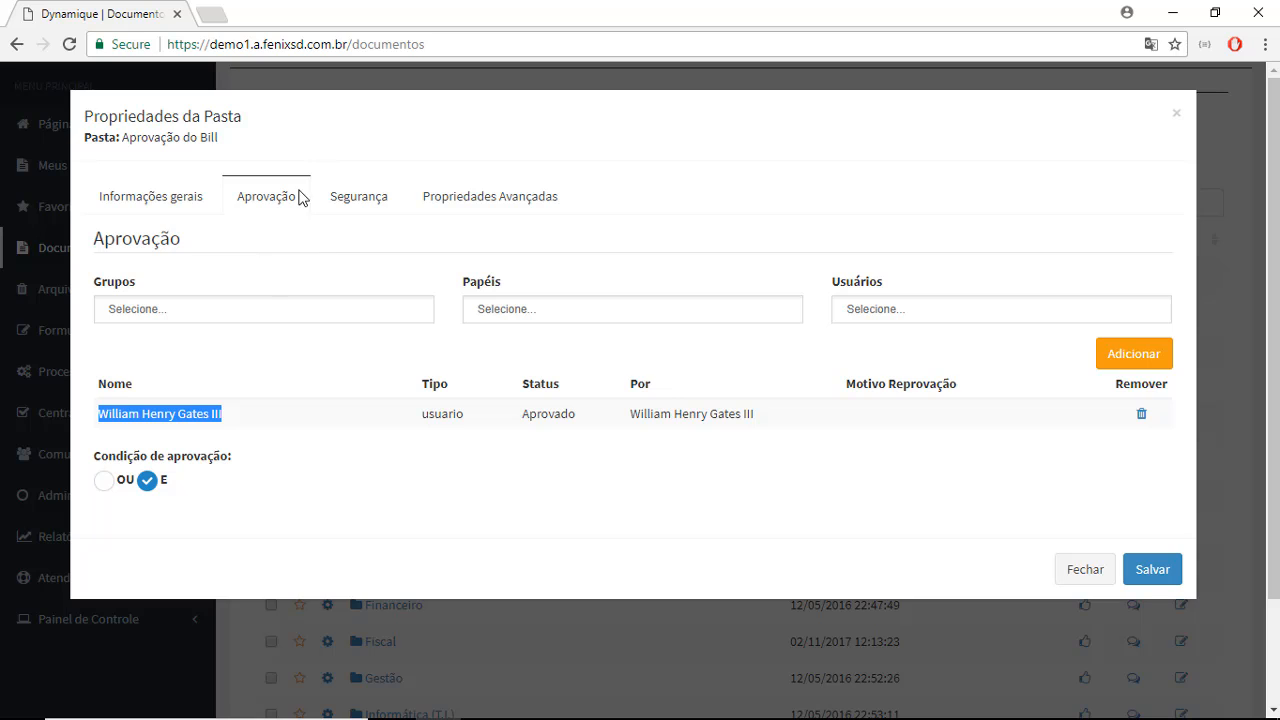
- In the folder's security settings, choose the Administração group for a new permission with Download and Total access
left_click(354, 199)
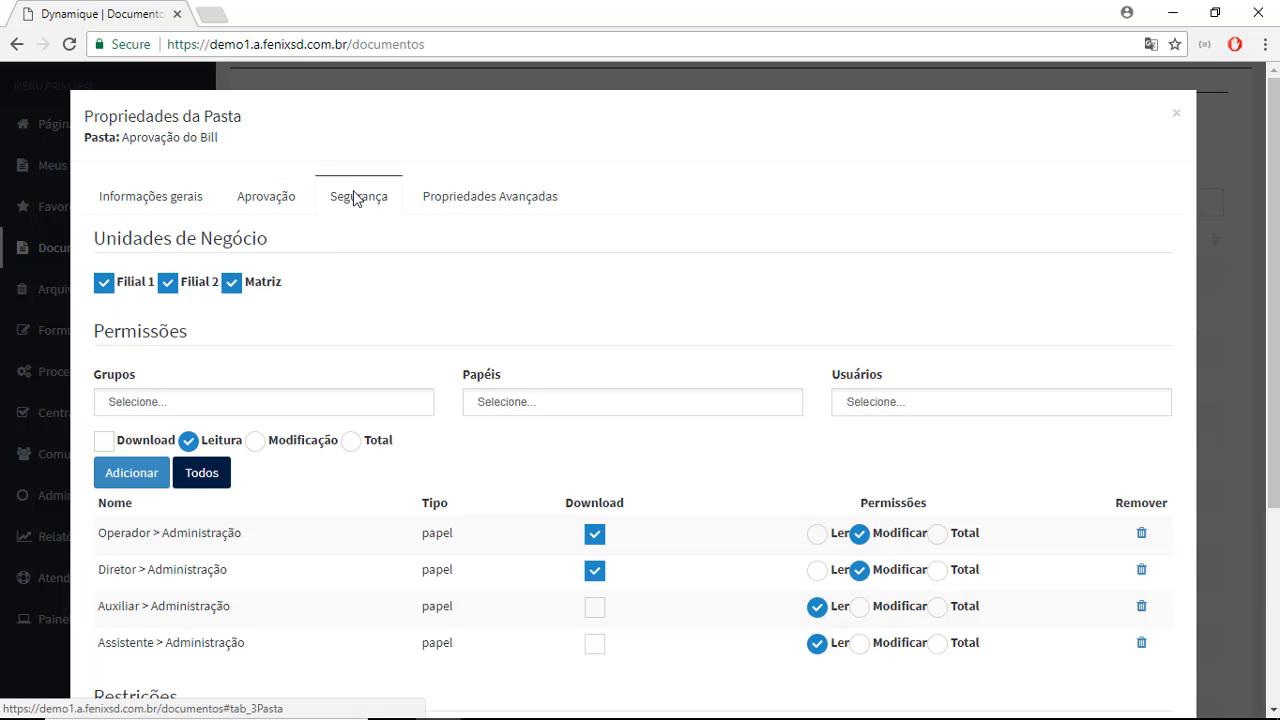
scroll(217, 357, "down", 1)
scroll(217, 358, "down", 3)
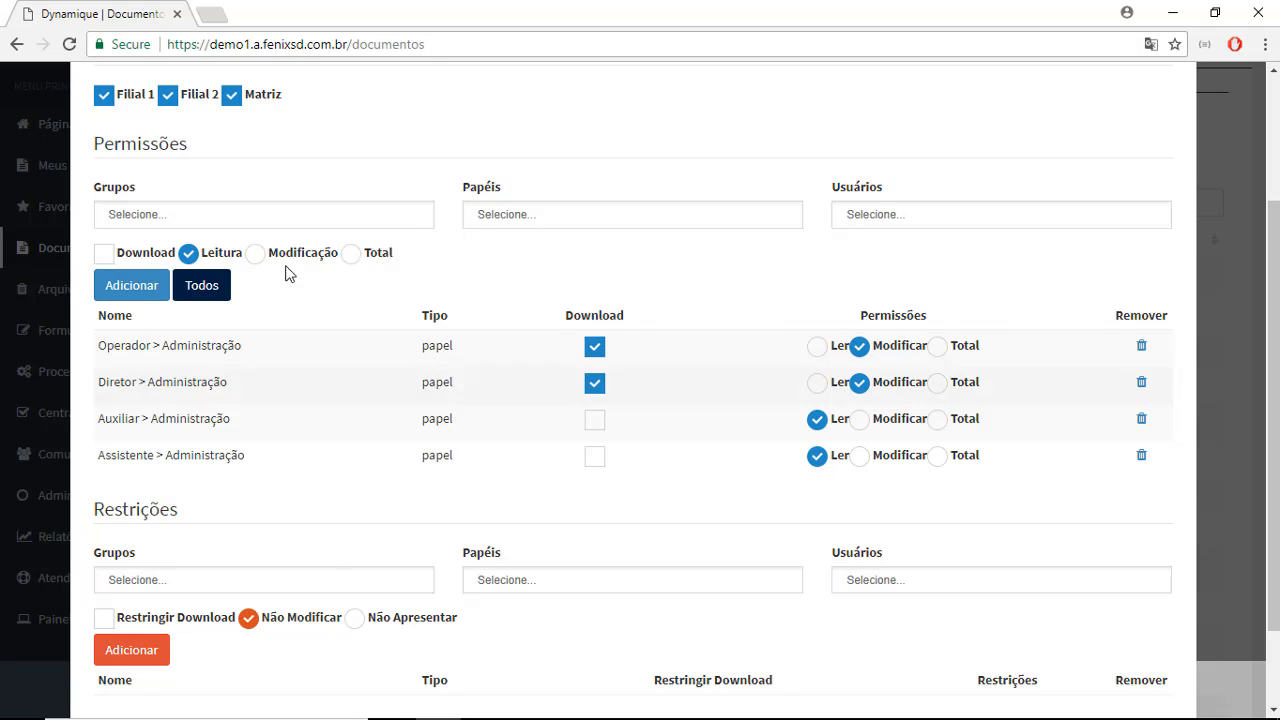
left_click(277, 220)
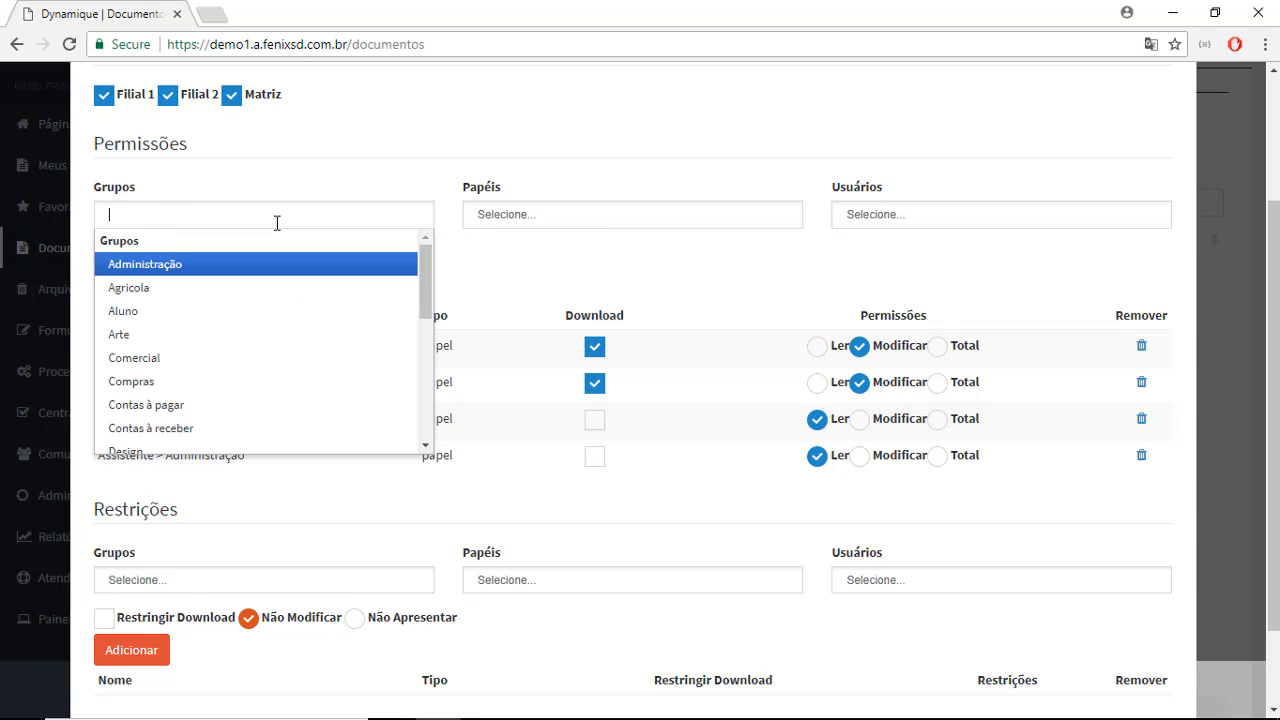
left_click(316, 267)
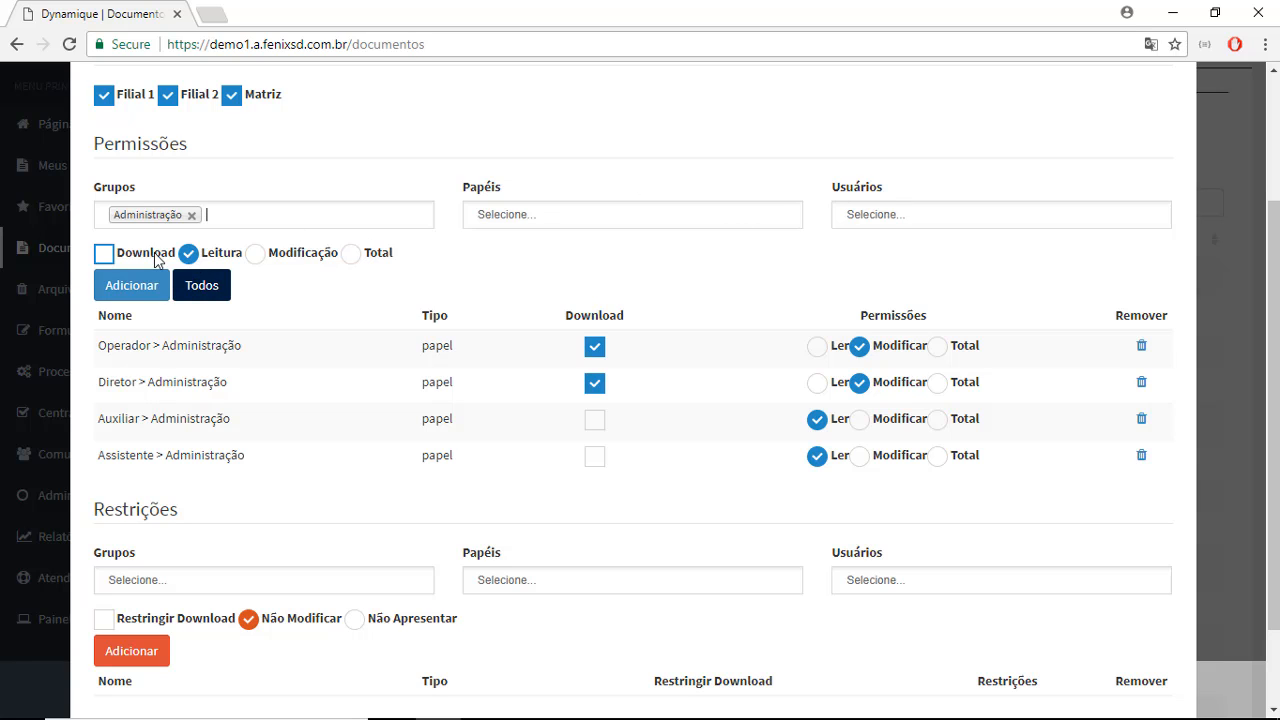
left_click(103, 253)
left_click(254, 254)
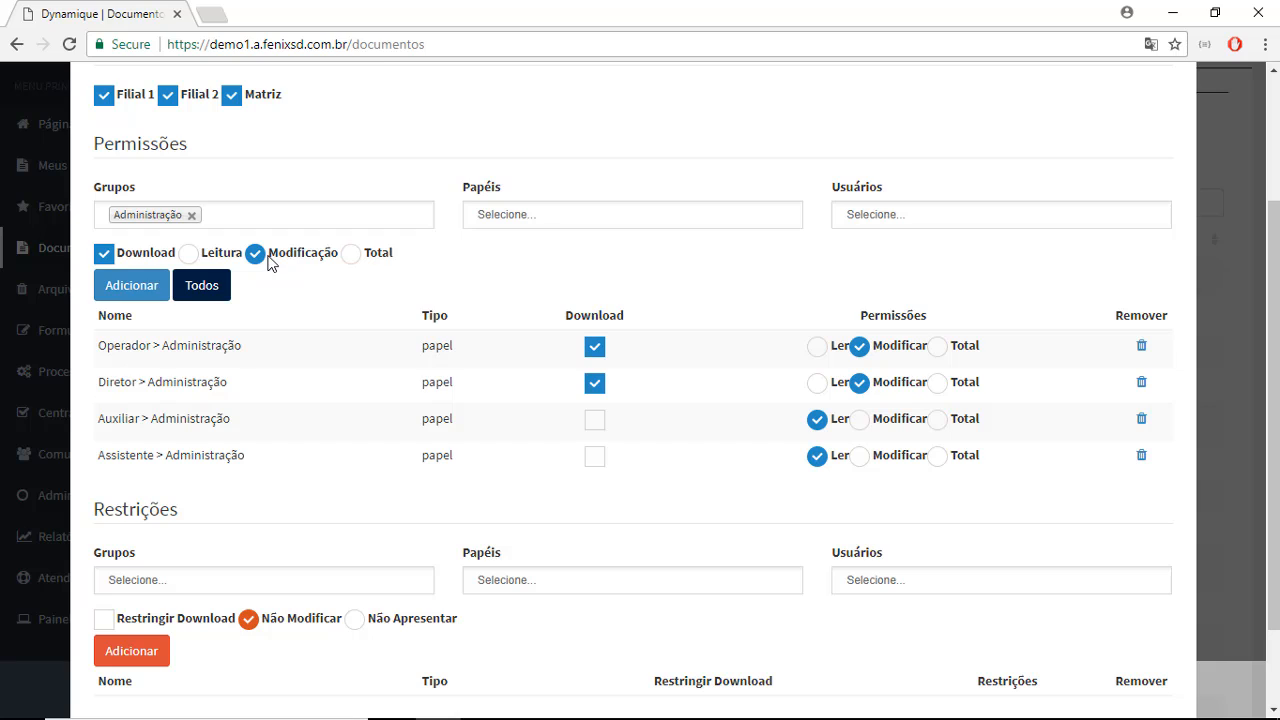
left_click(351, 258)
- Change the new permission's access level to Modificação and add the Administração group to the folder's permissions
scroll(590, 497, "up", 2)
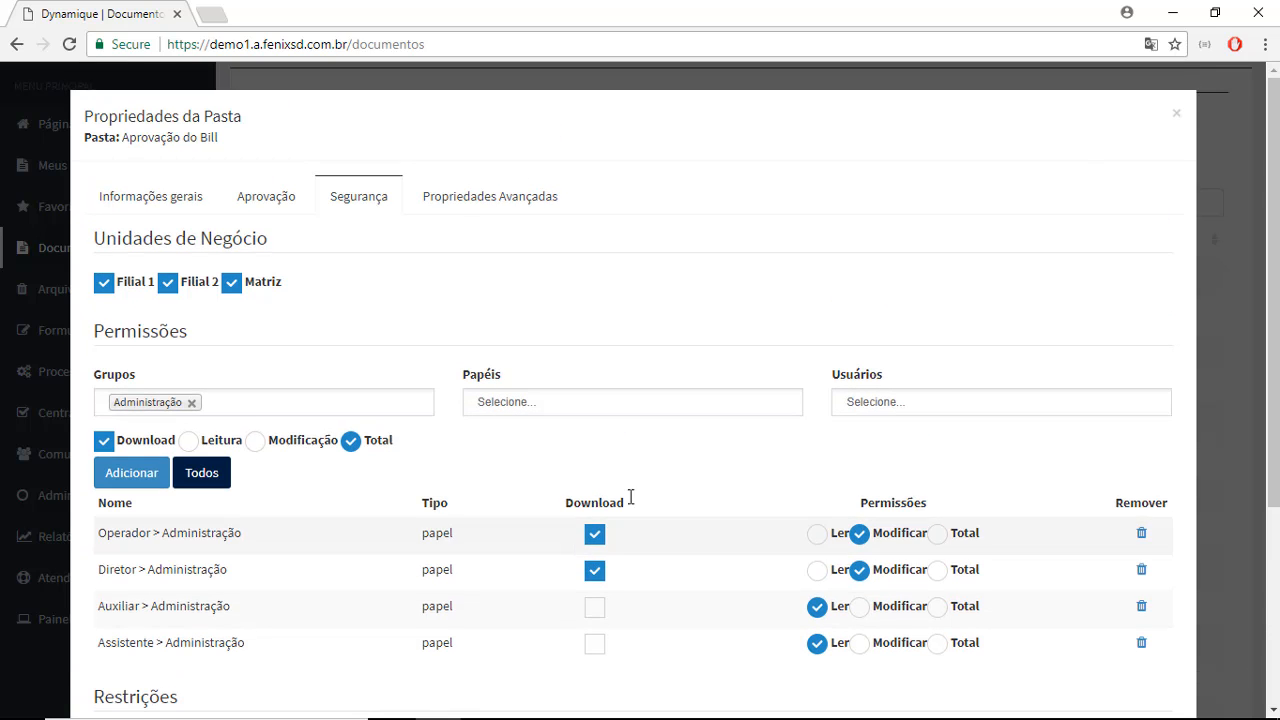
scroll(657, 323, "down", 3)
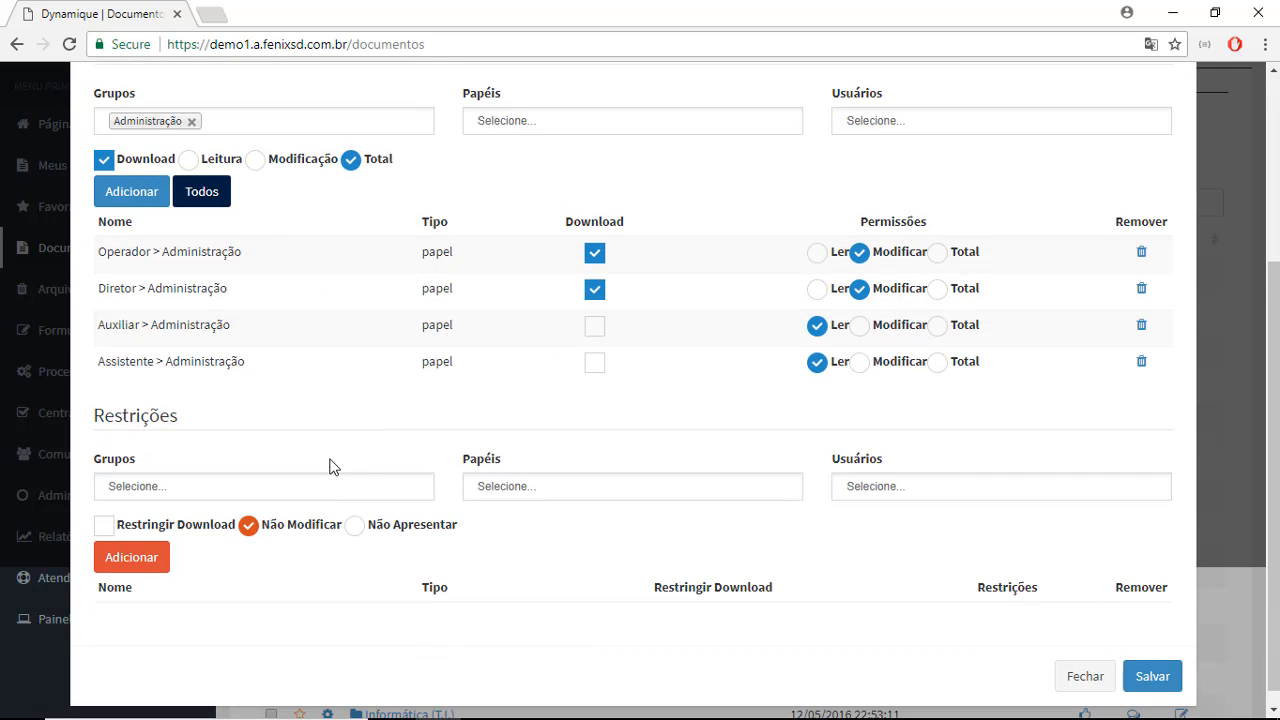
left_click(245, 489)
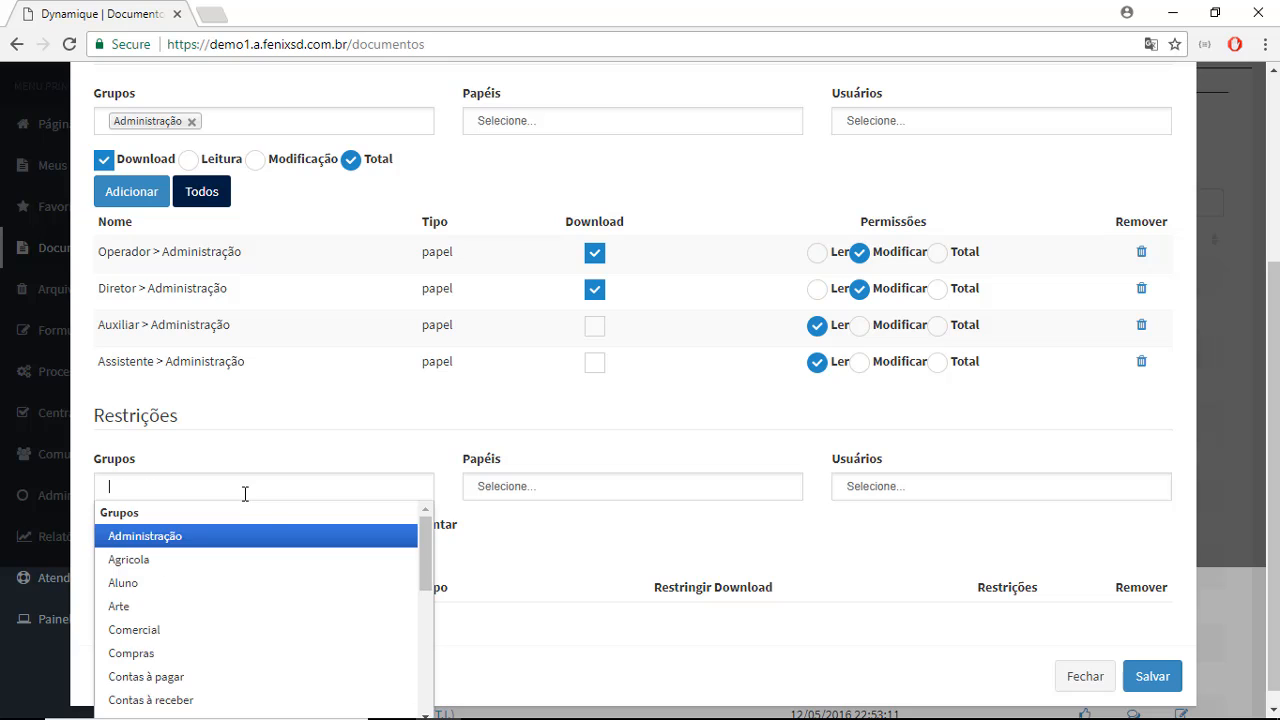
left_click(273, 129)
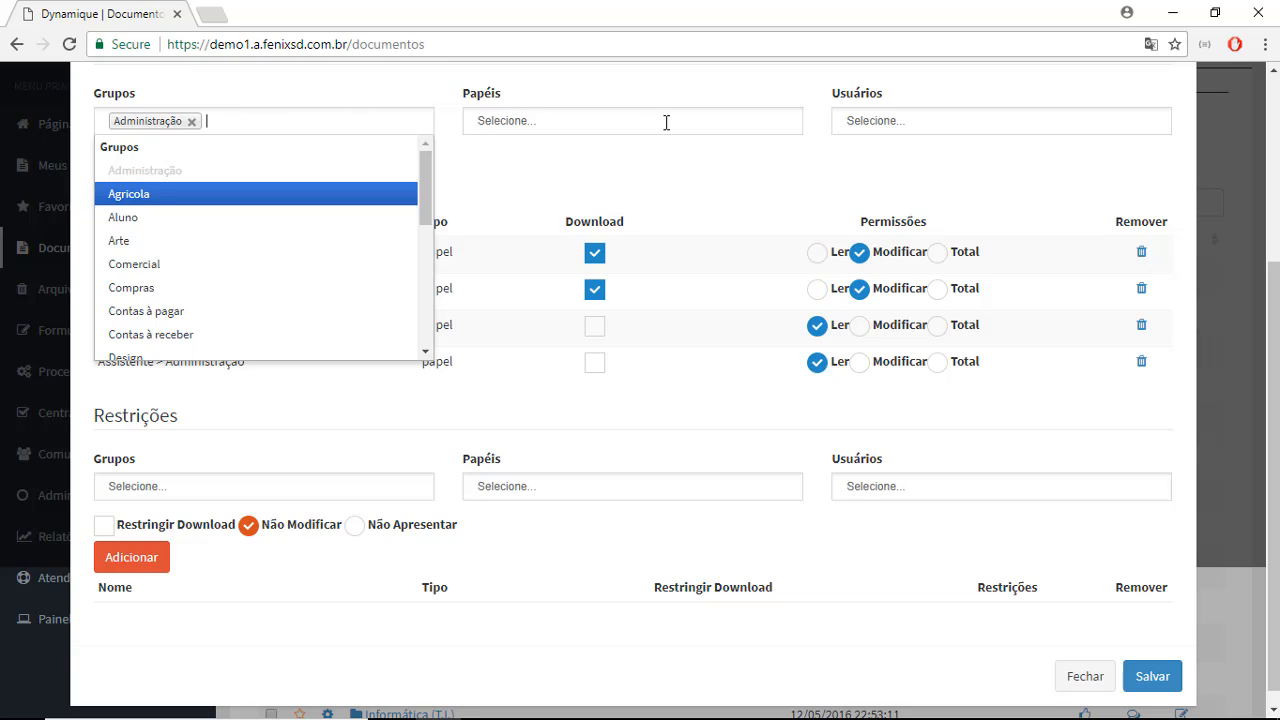
left_click(474, 177)
left_click(250, 163)
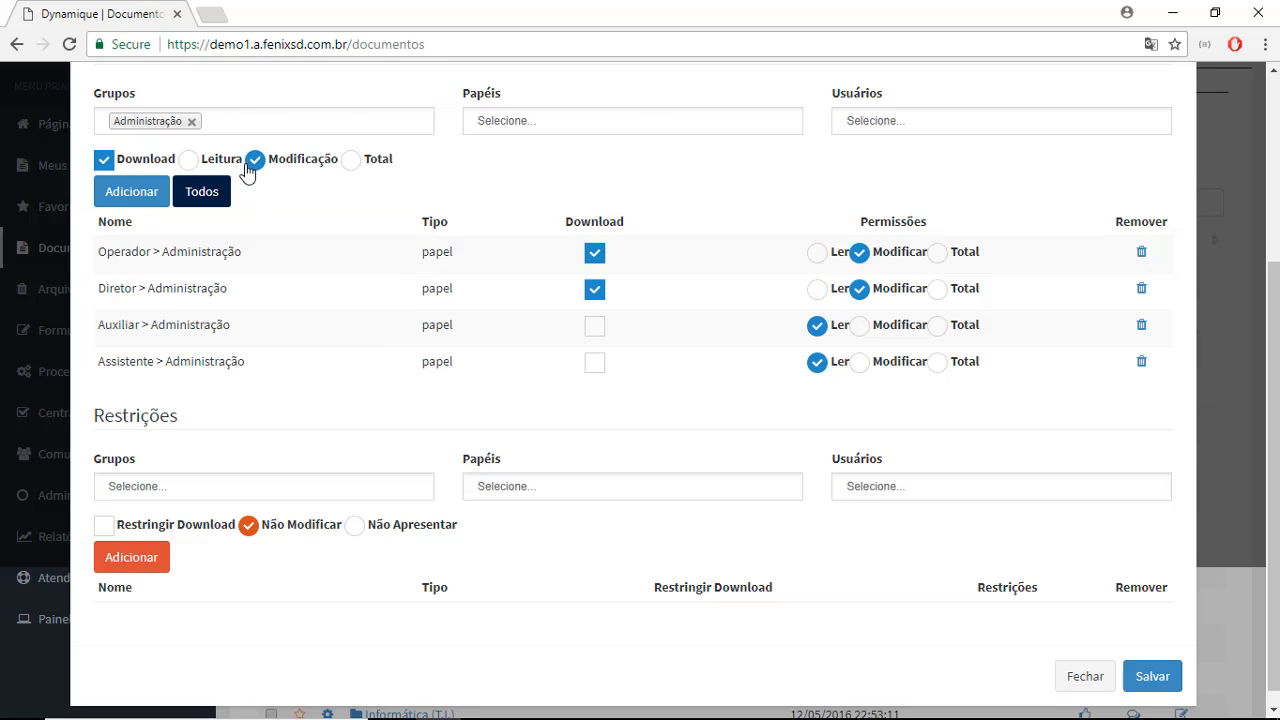
left_click(137, 203)
- Add a restriction for the user Donald Trump from the Administração group and set it to Não Apresentar
left_click(298, 532)
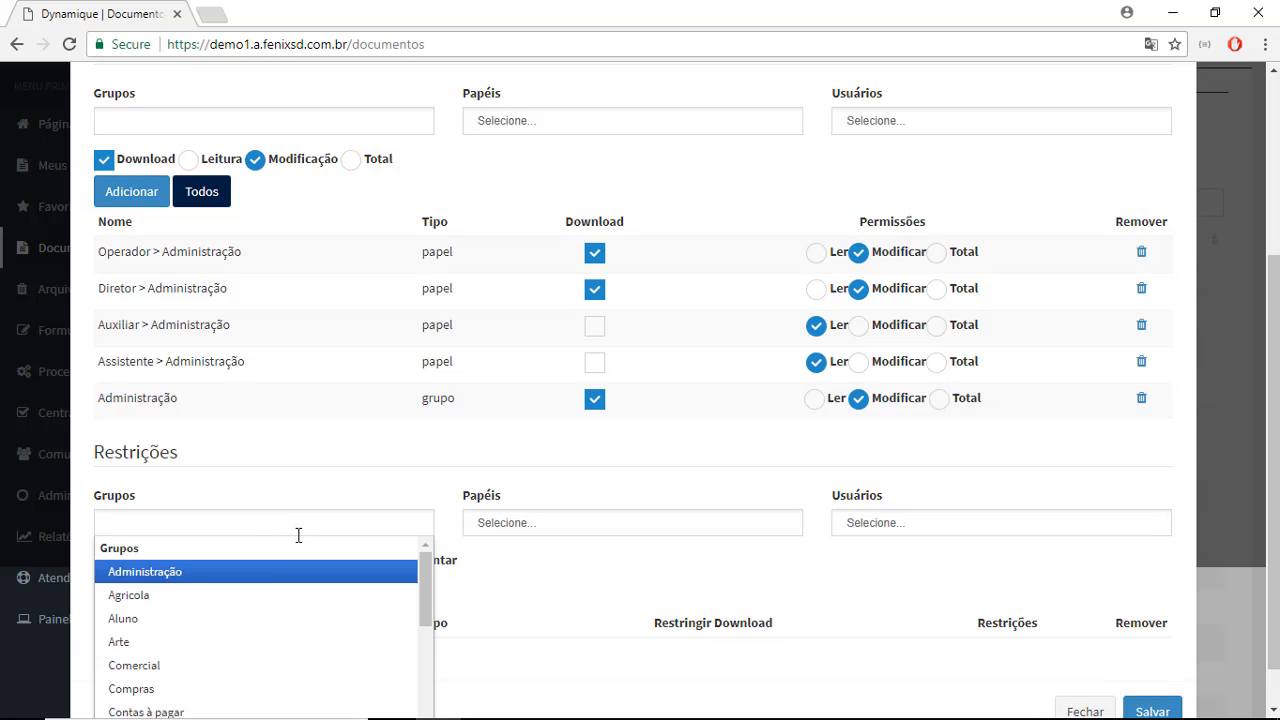
left_click(242, 574)
left_click(871, 518)
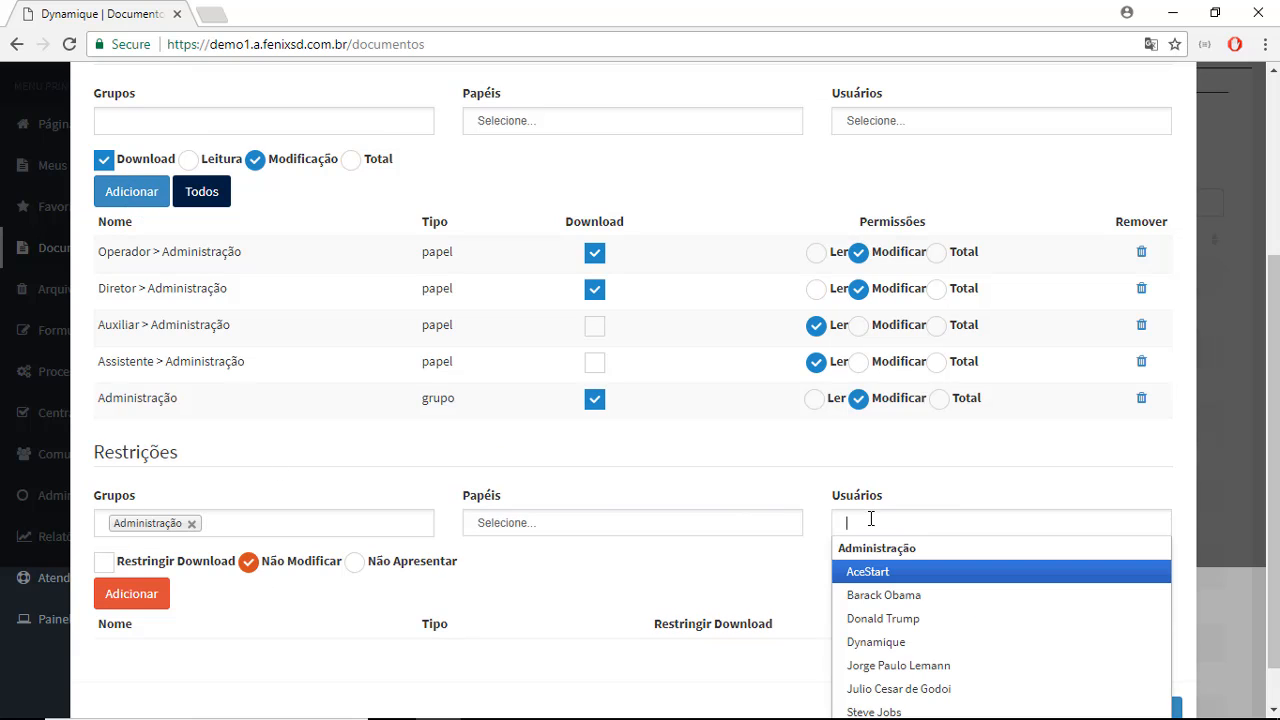
left_click(902, 618)
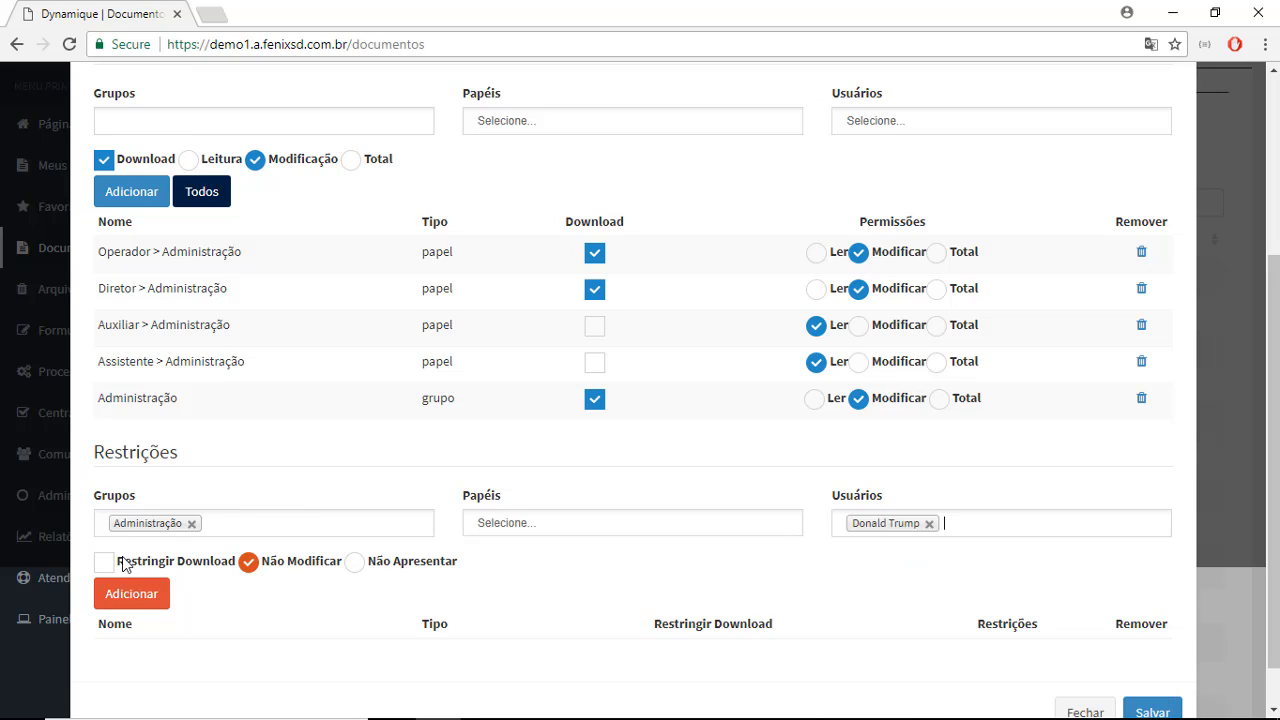
left_click(141, 605)
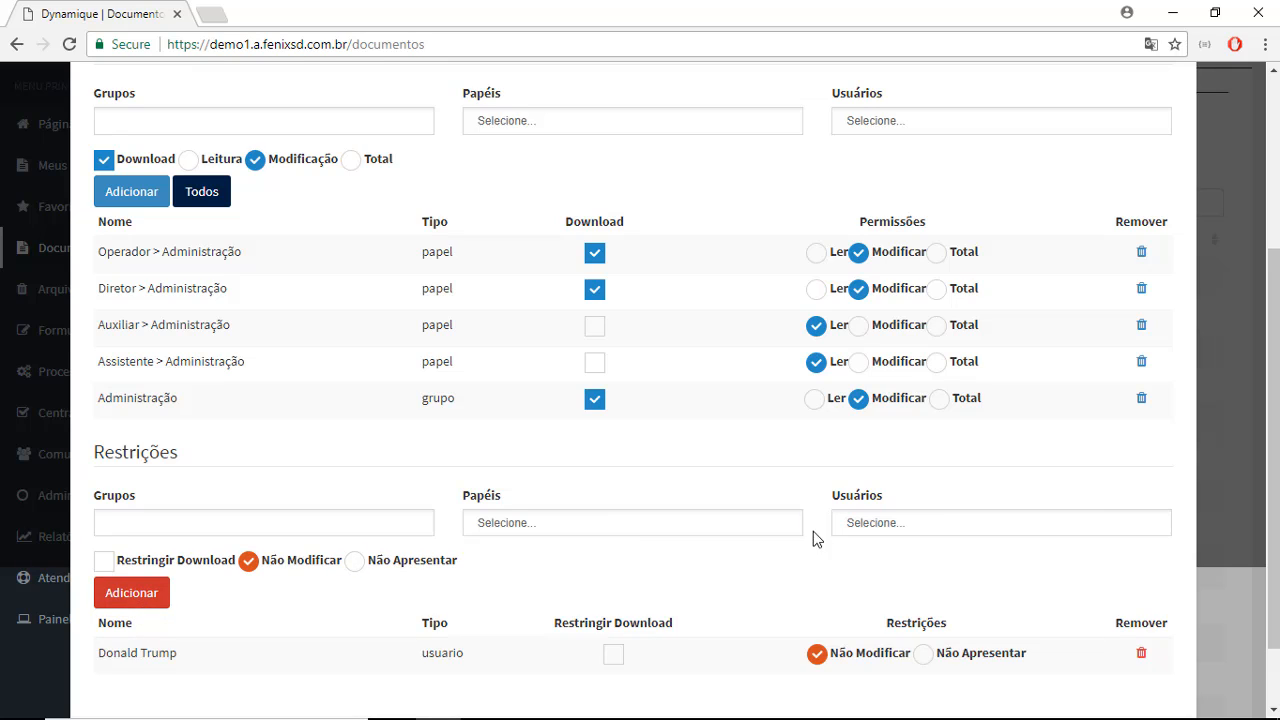
left_click(922, 655)
scroll(885, 580, "down", 1)
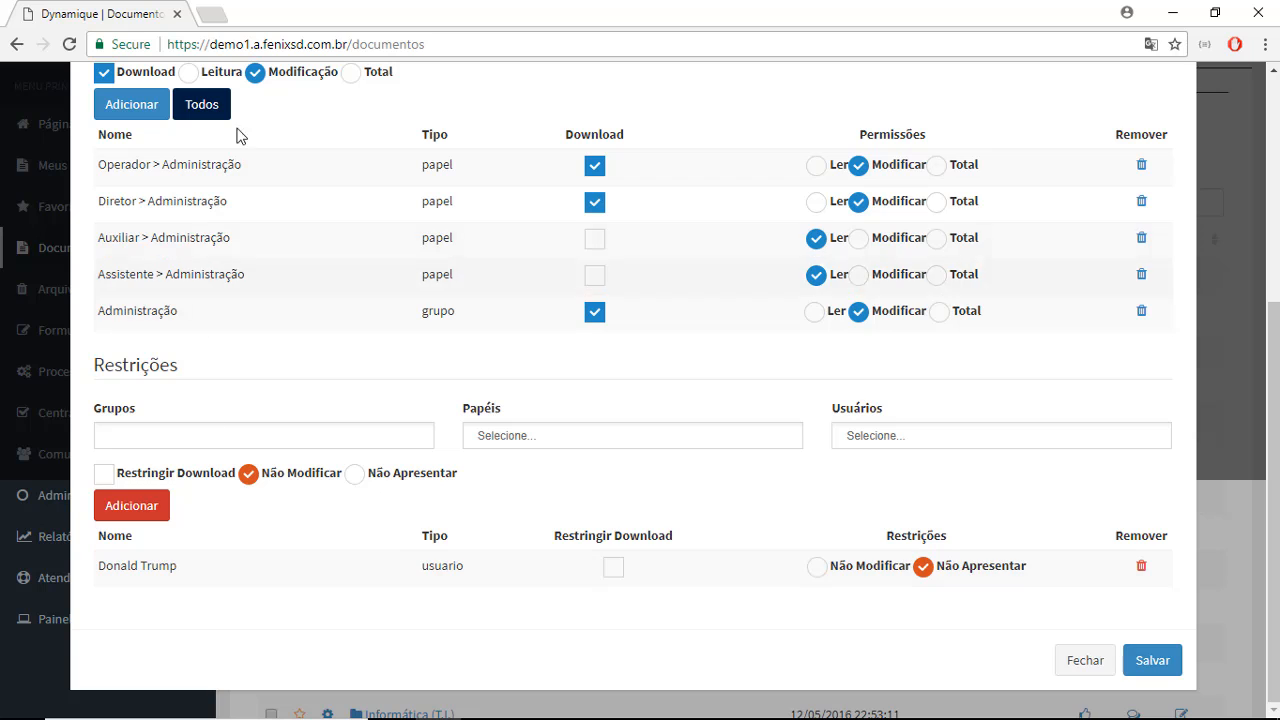
- In the folder's advanced properties, enable Retém arquivo and Guarda Permanente for retention
scroll(450, 390, "up", 3)
scroll(420, 360, "up", 2)
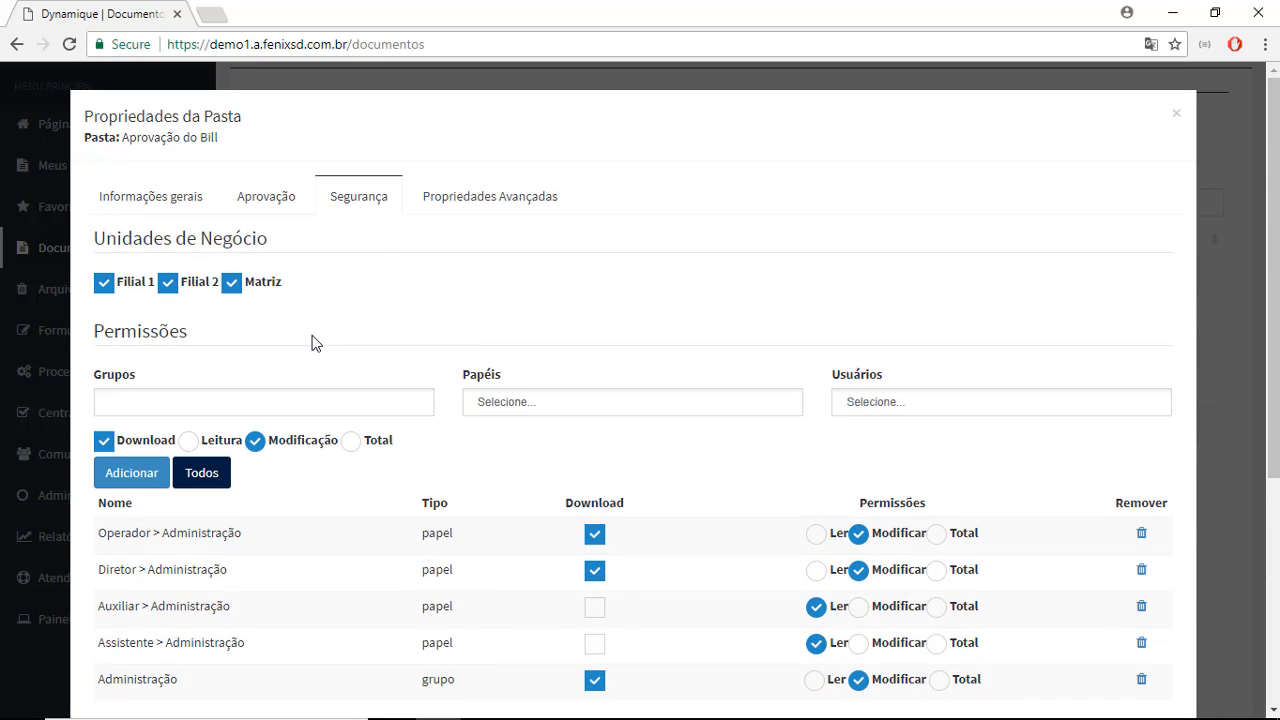
left_click(476, 192)
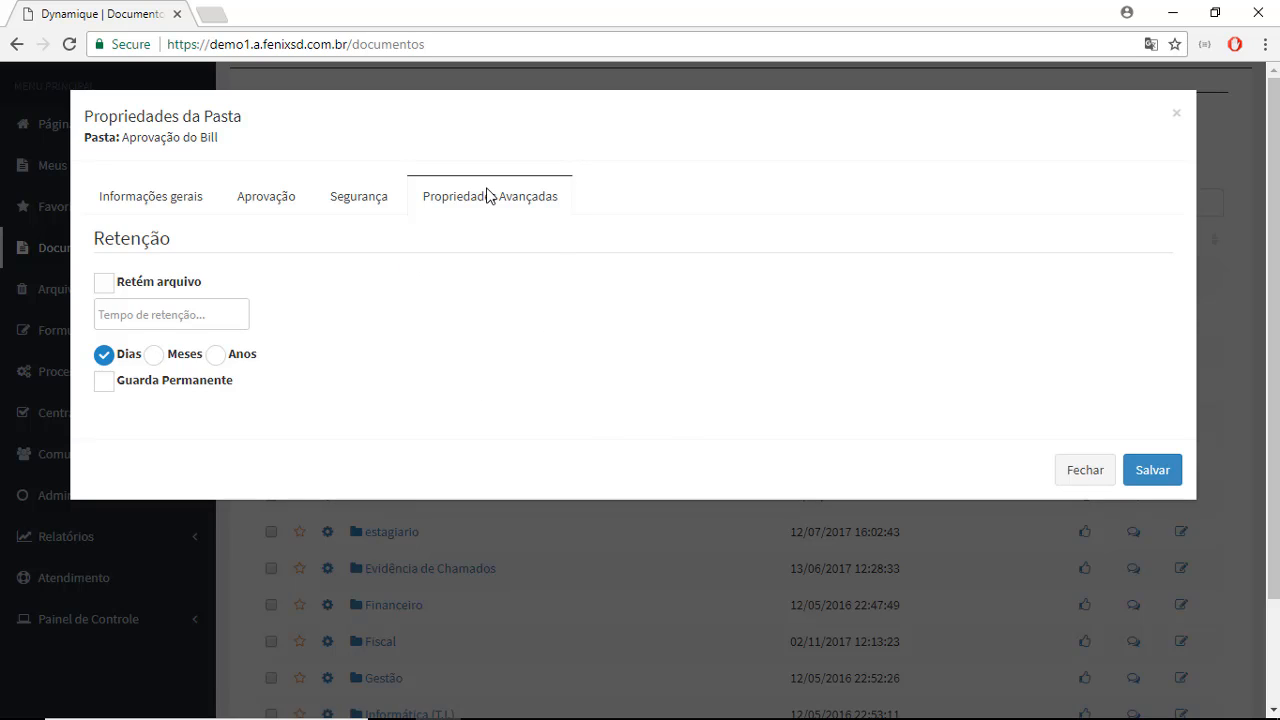
left_click(103, 283)
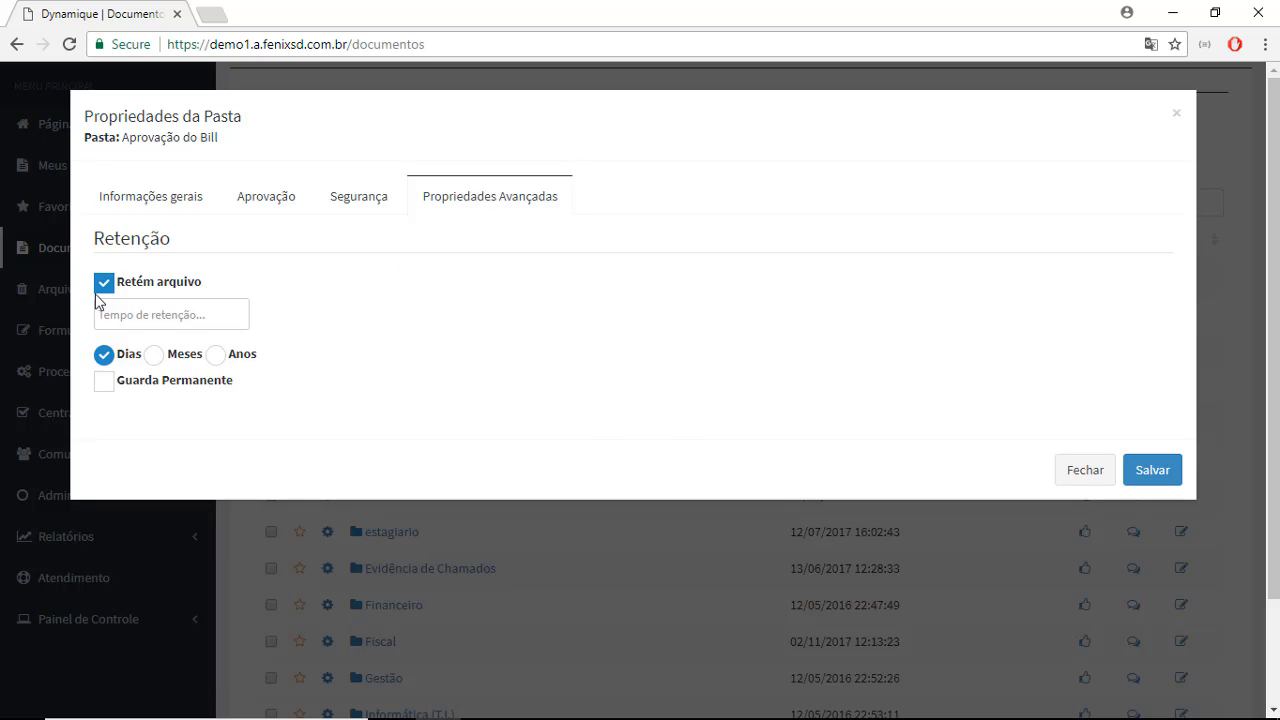
left_click(198, 311)
left_click(103, 381)
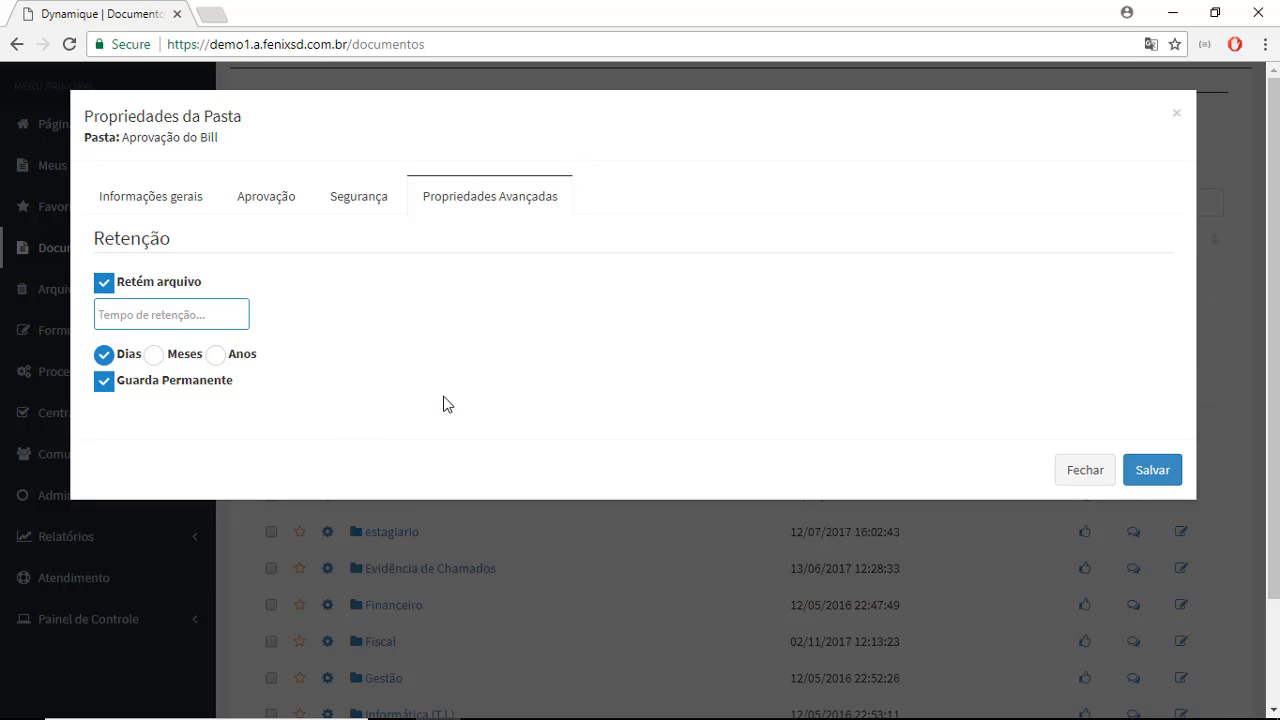
- Save the folder properties without applying the security and notification settings to sub-folders and internal files, and close them
left_click(1140, 479)
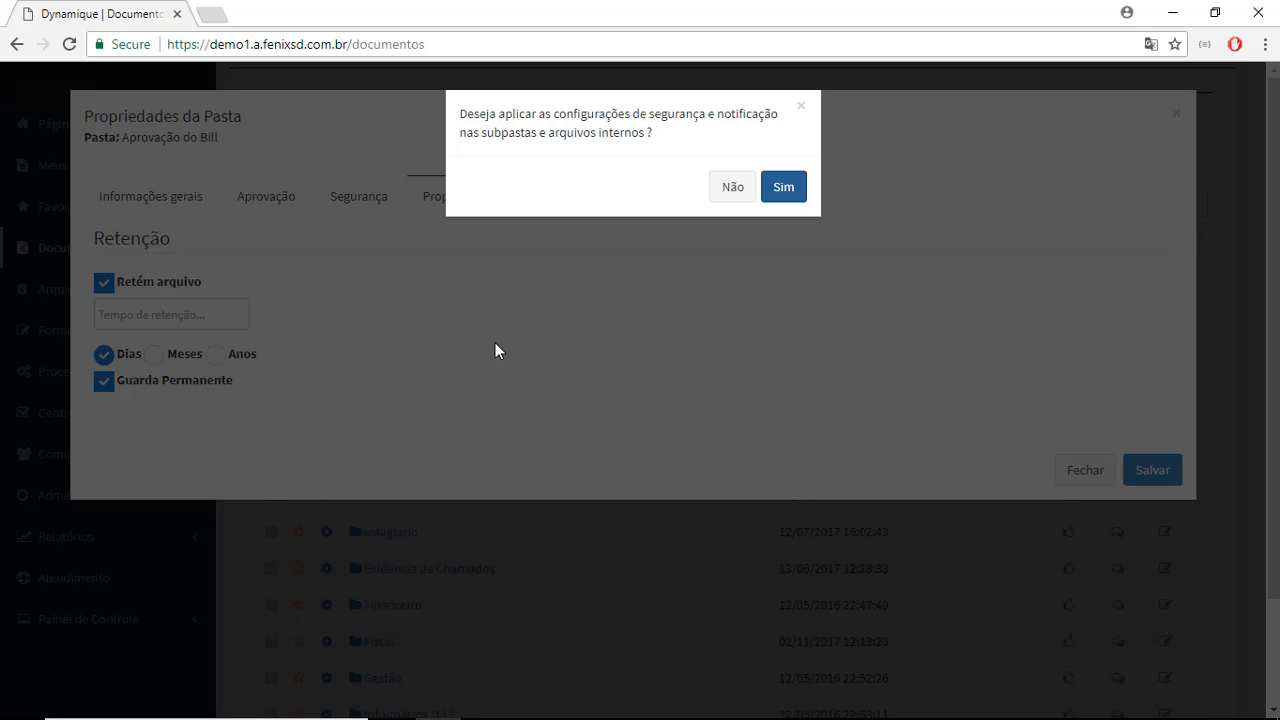
left_click(752, 189)
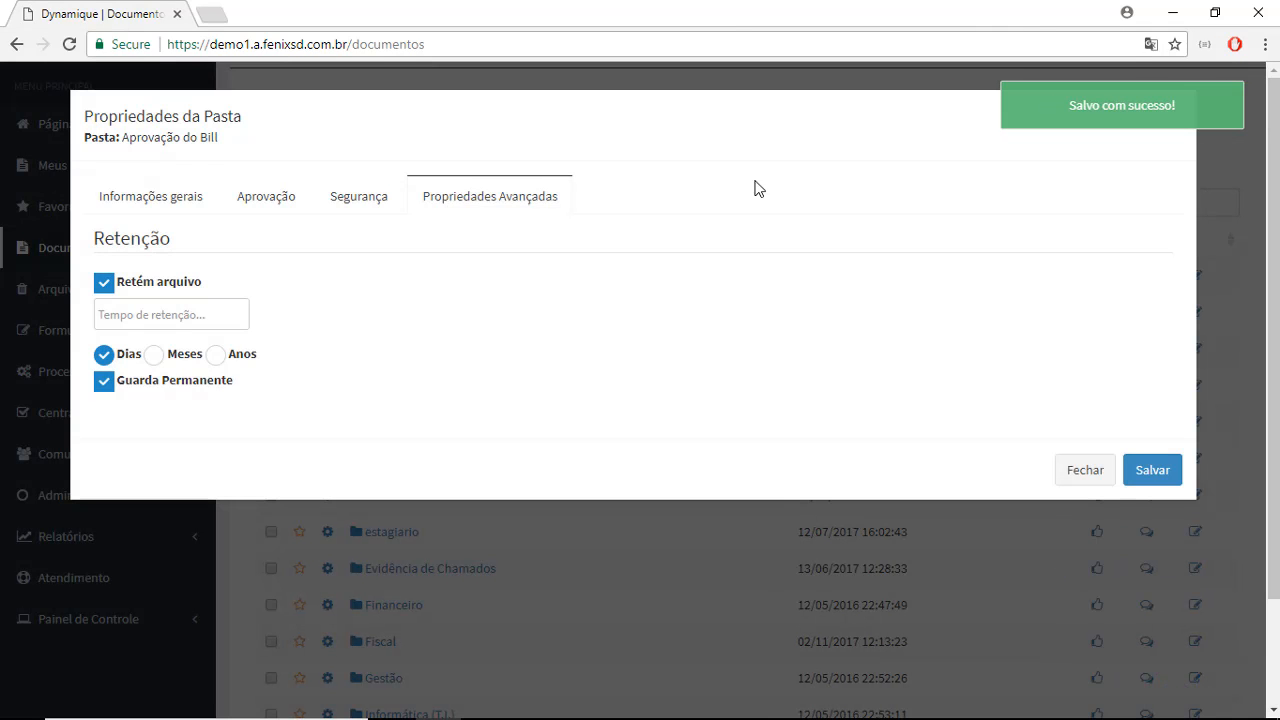
left_click(1071, 471)
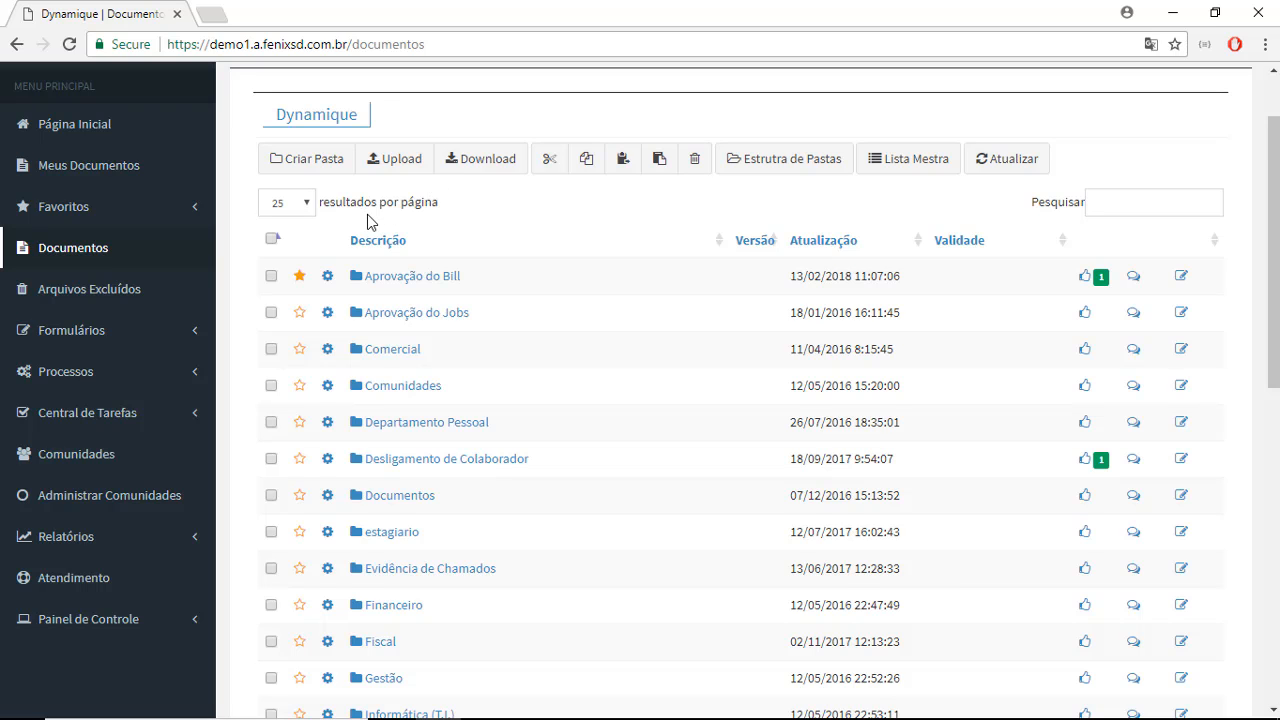
scroll(367, 214, "down", 1)
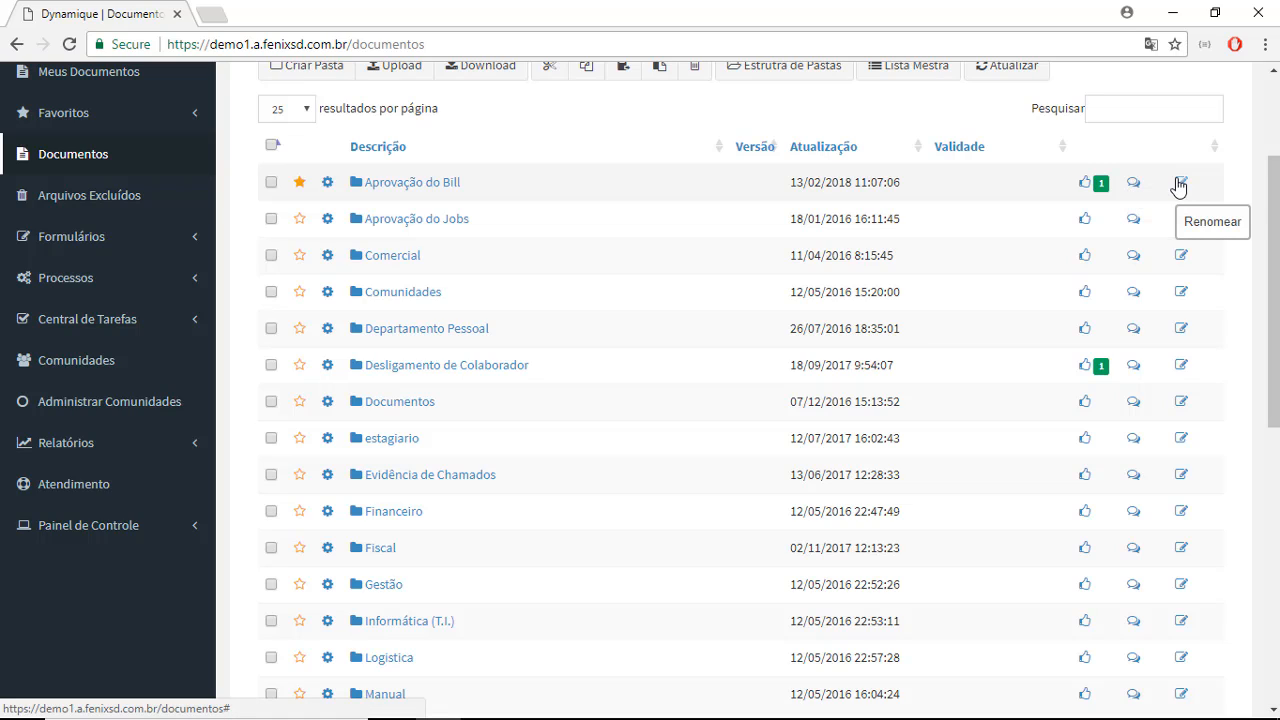
- Open the Aprovação do Bill folder and check out the file CCE.docx
left_click(395, 188)
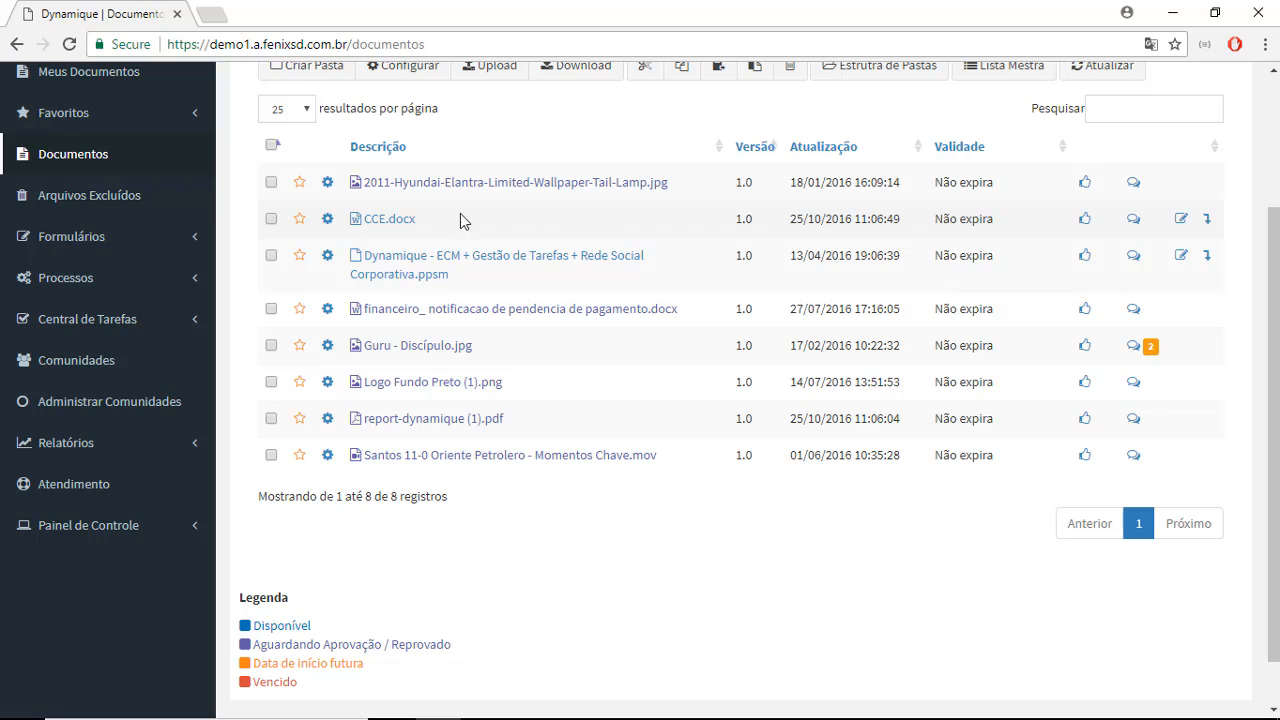
left_click(1207, 220)
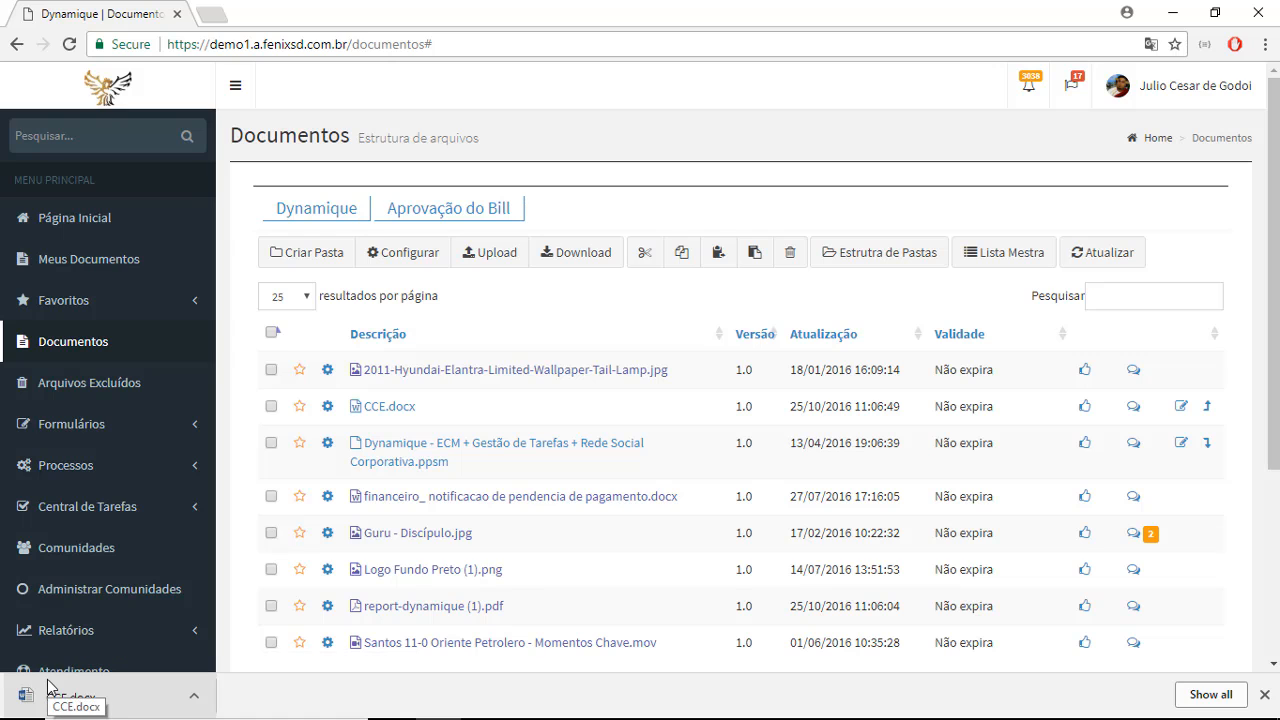
- Open the check-in form for CCE.docx, choose Versão as the update type, and close the form without uploading a file
left_click(1207, 403)
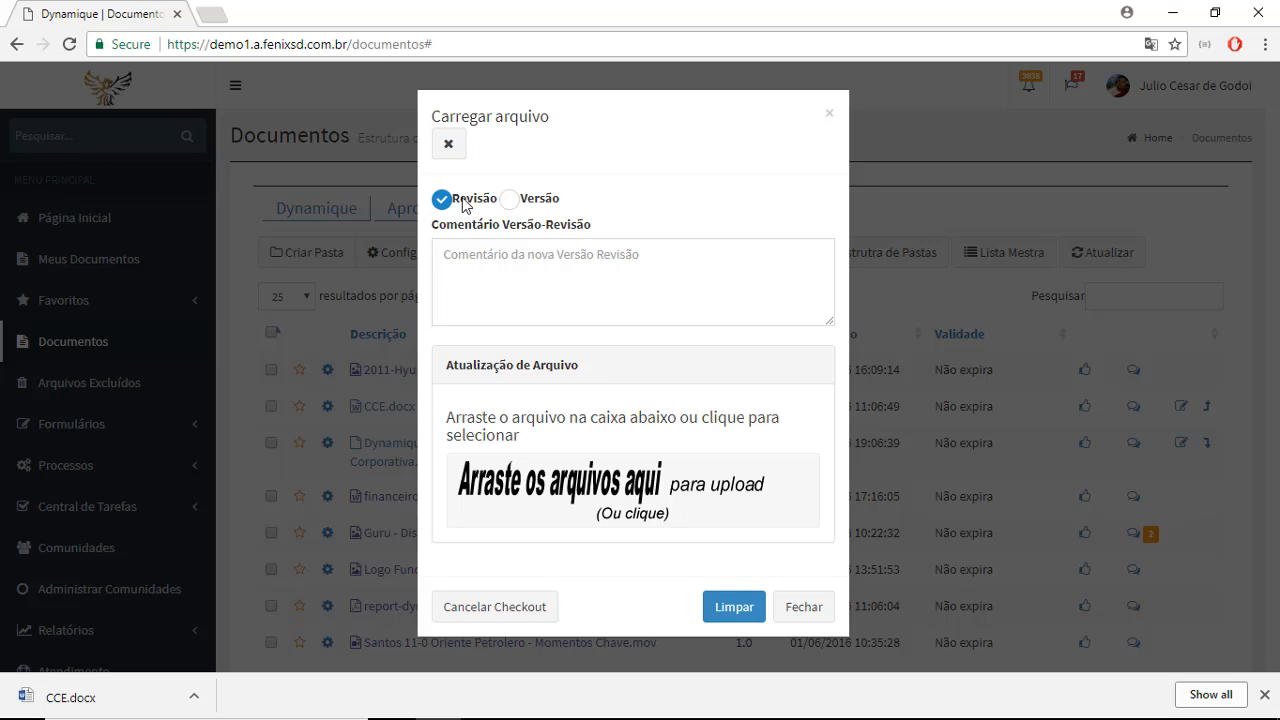
left_click(509, 199)
left_click(534, 243)
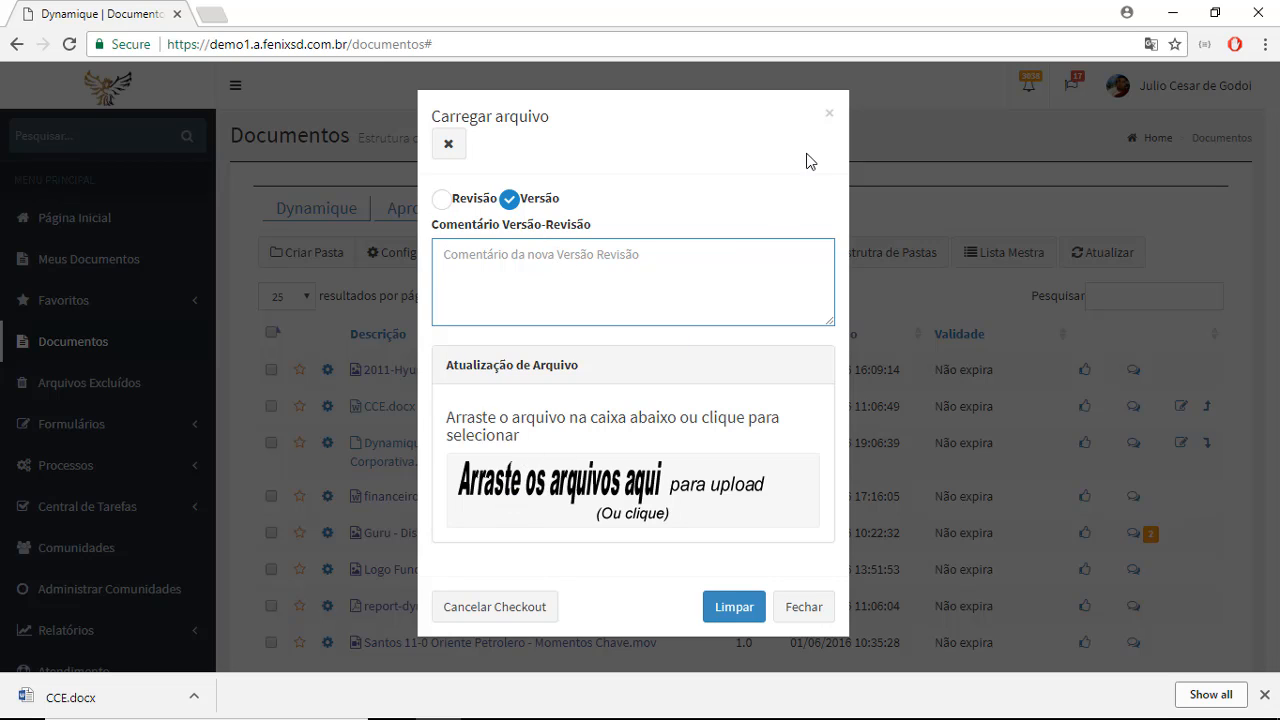
left_click(826, 114)
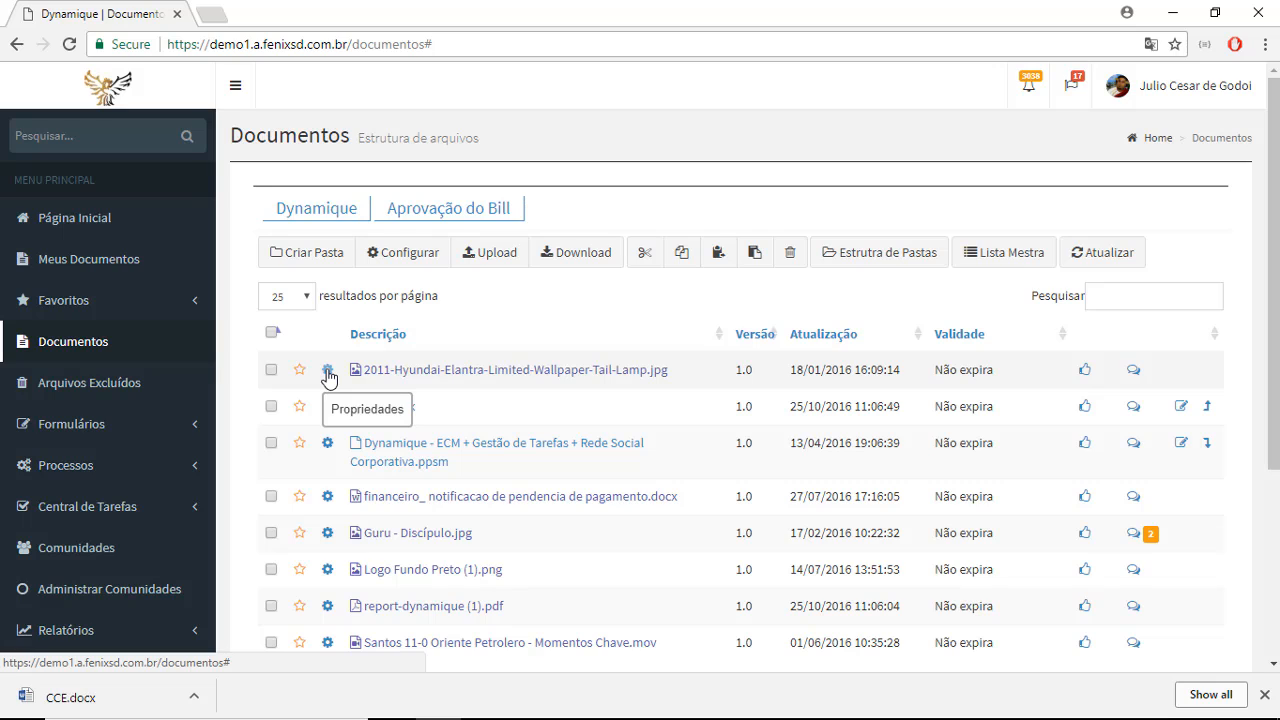
- Open the properties of 2011-Hyundai-Elantra-Limited-Wallpaper-Tail-Lamp.jpg and set its validity period to 13/02/2018 0:00 - 13/03/2018 0:00
left_click(327, 371)
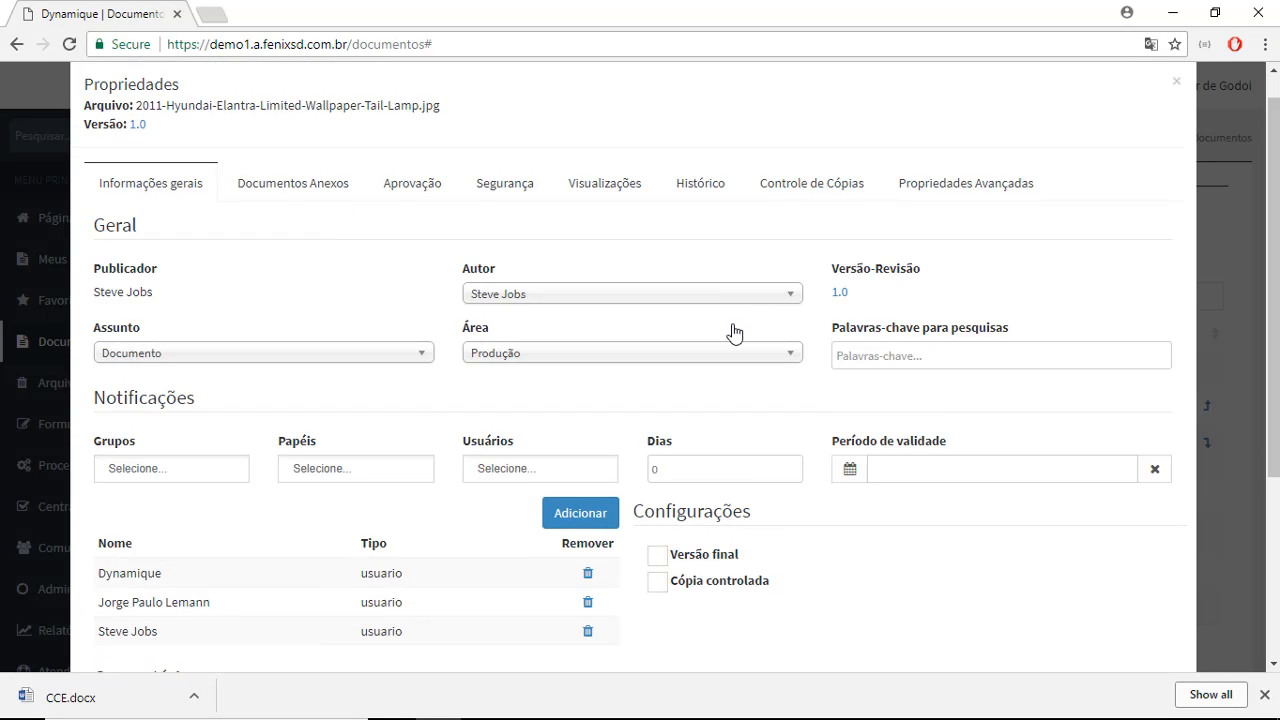
scroll(733, 332, "down", 2)
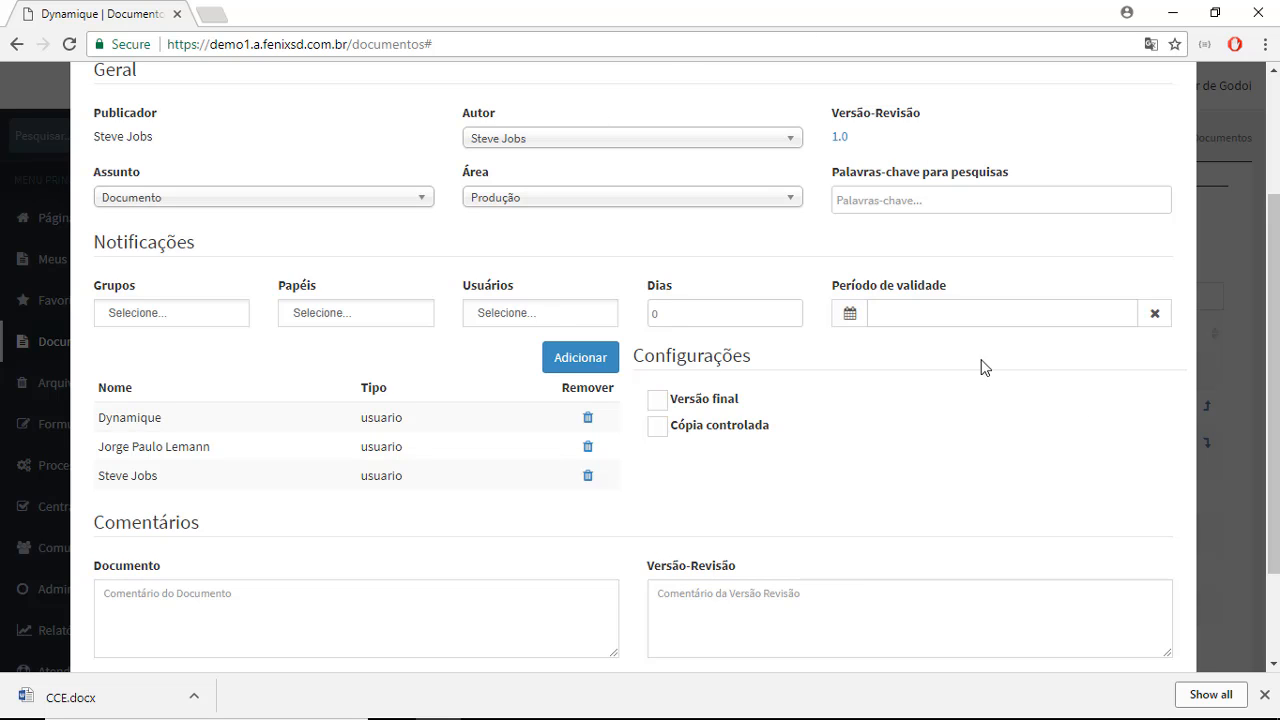
left_click(1018, 312)
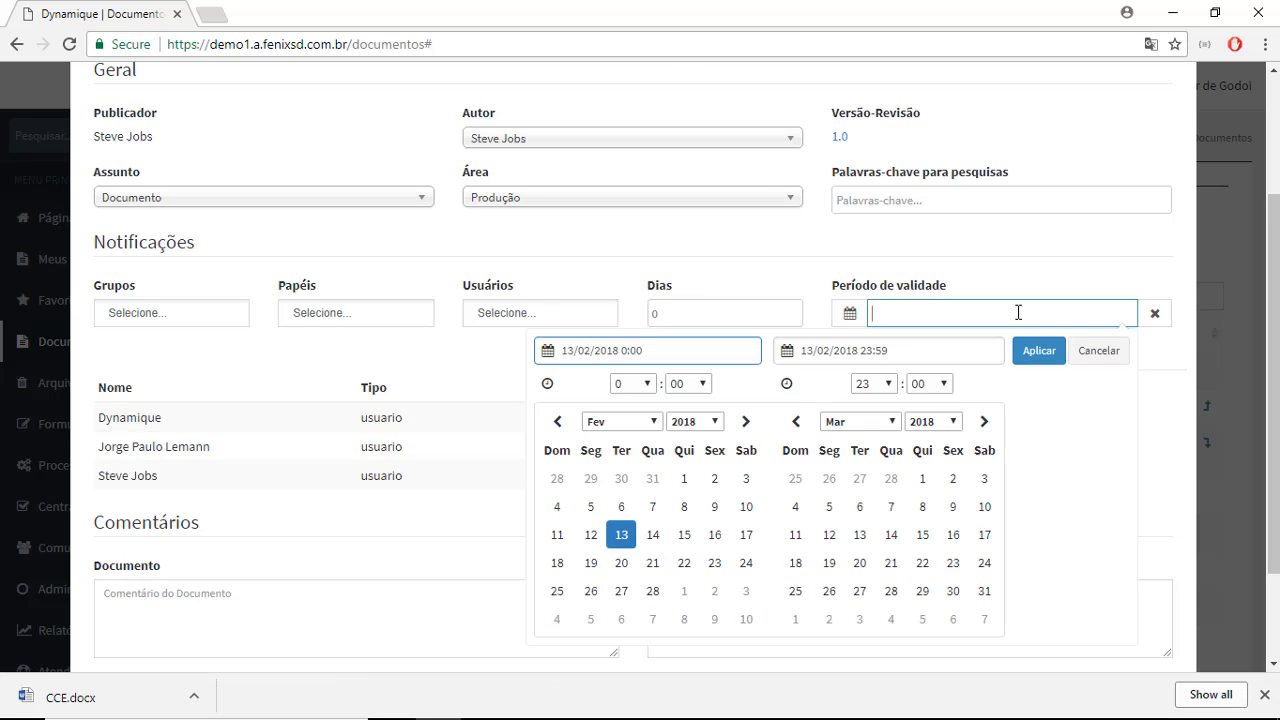
left_click(629, 549)
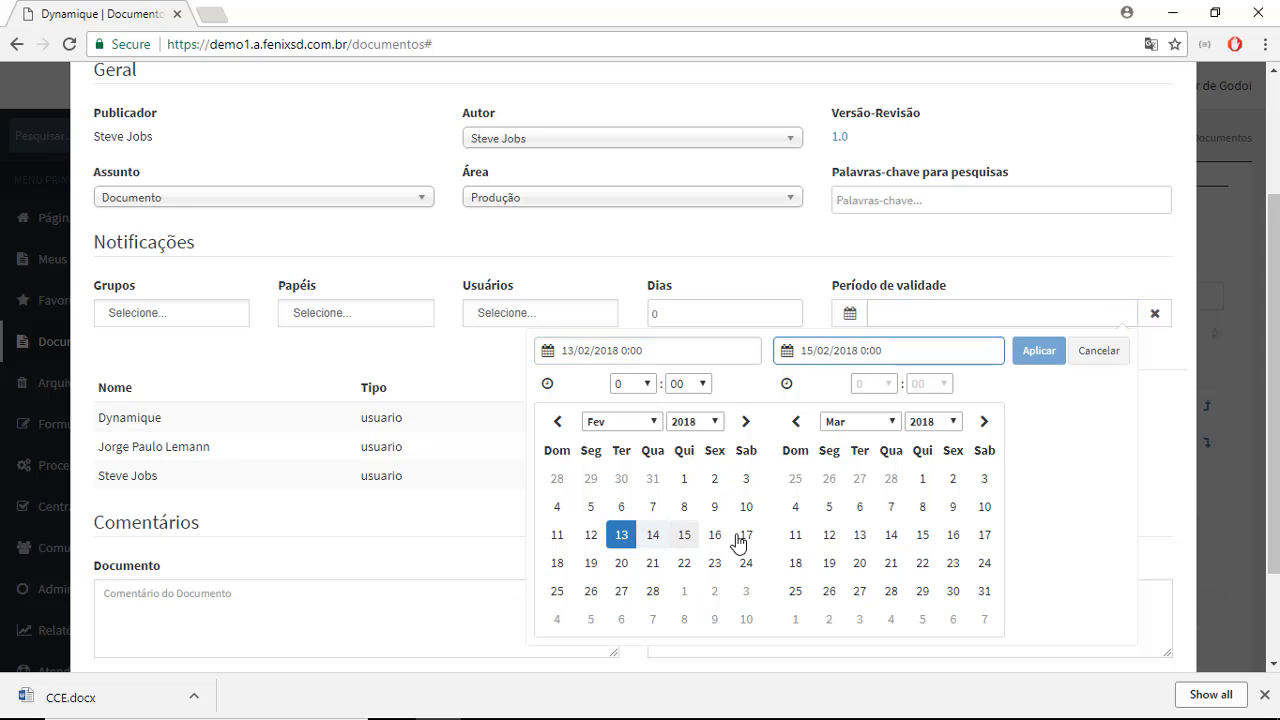
left_click(865, 540)
left_click(1040, 352)
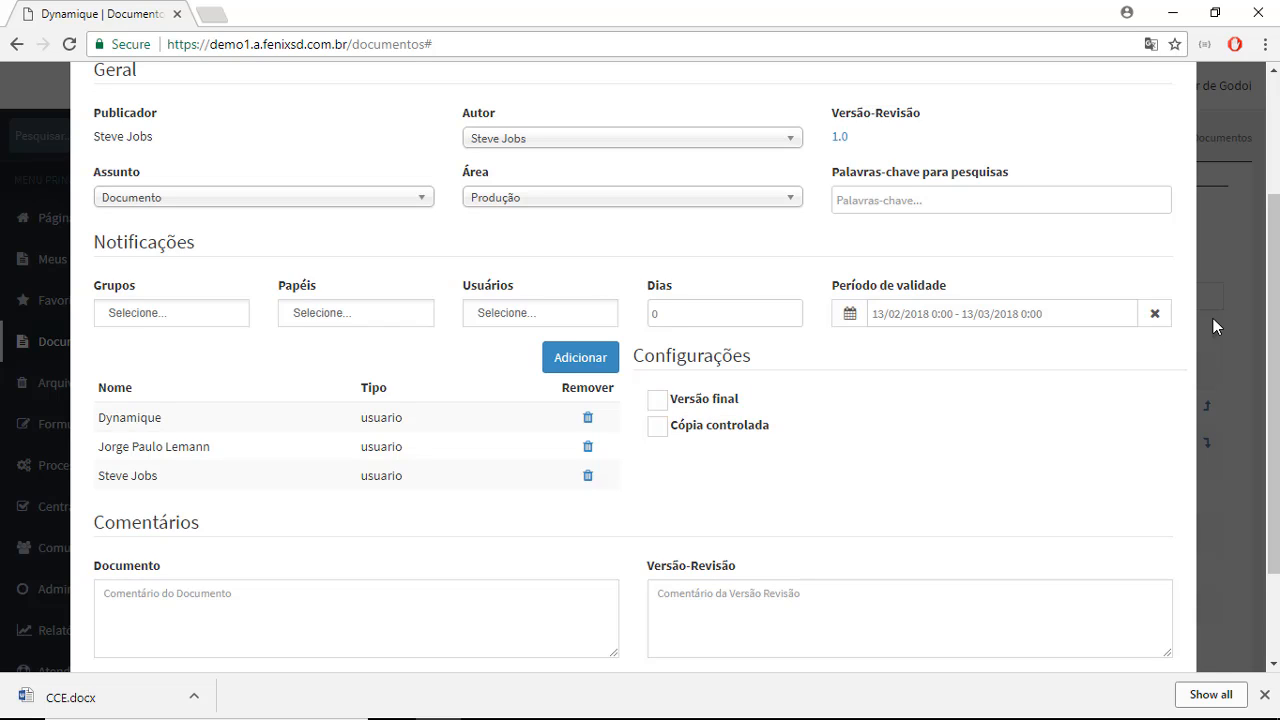
- Enable Versão final and Cópia controlada in the image file's general settings
left_click(668, 402)
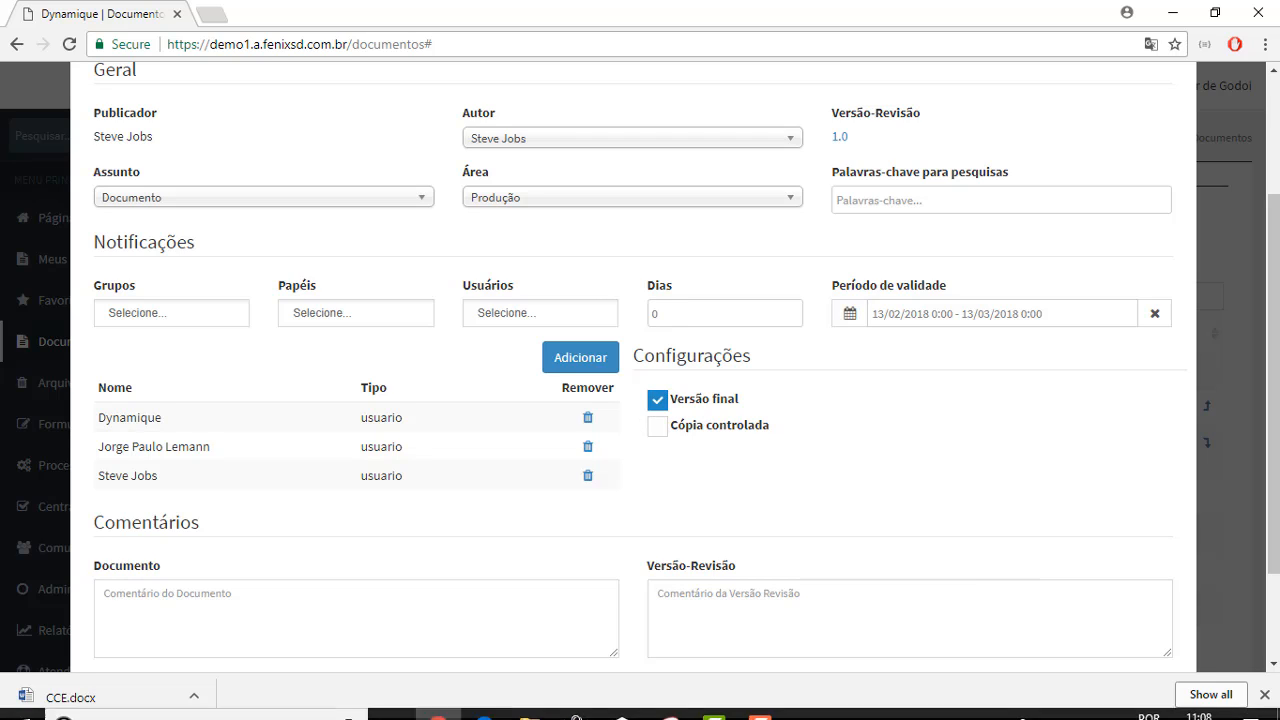
left_click(678, 427)
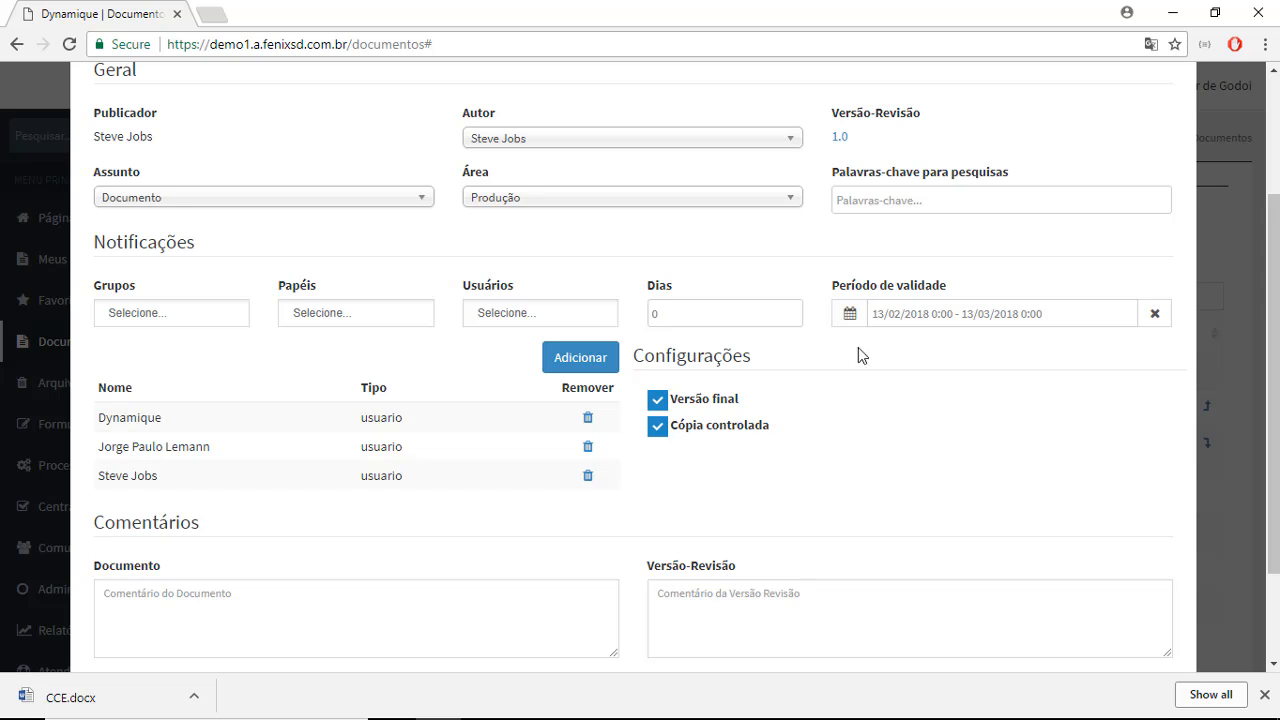
scroll(631, 411, "up", 2)
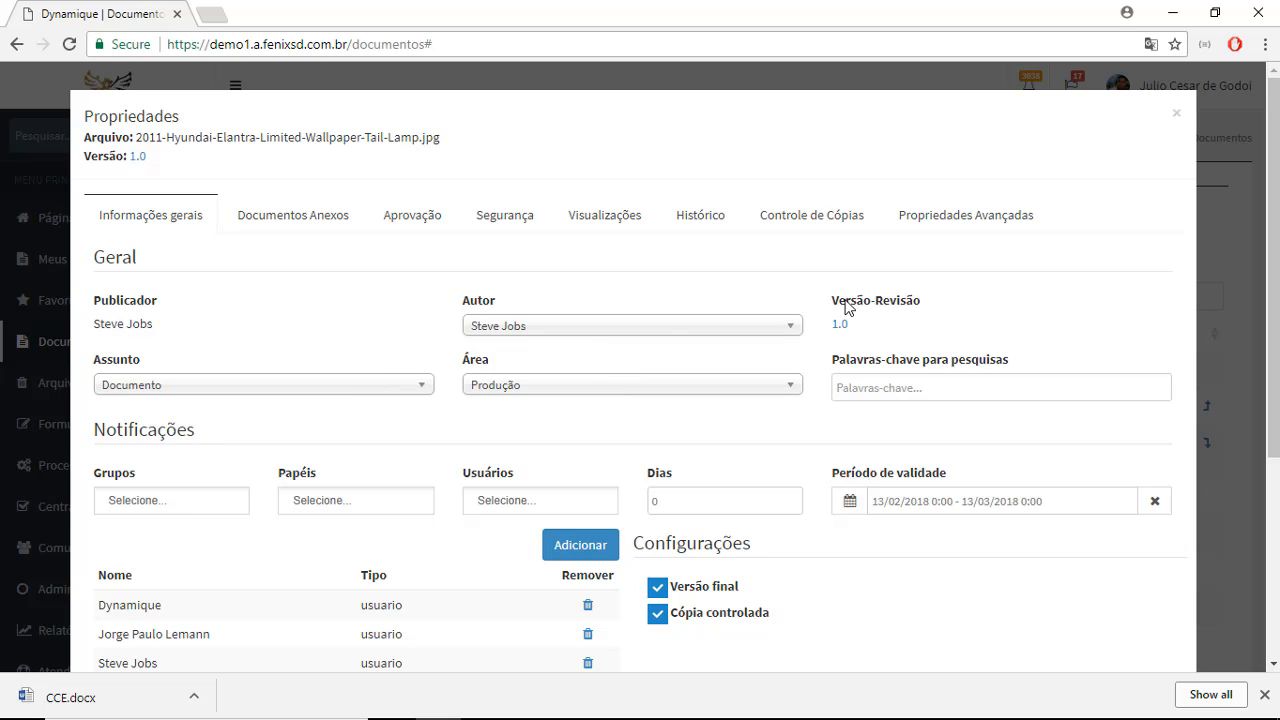
- Review the image file's attached documents, approval status, and security permissions and restrictions
left_click(321, 236)
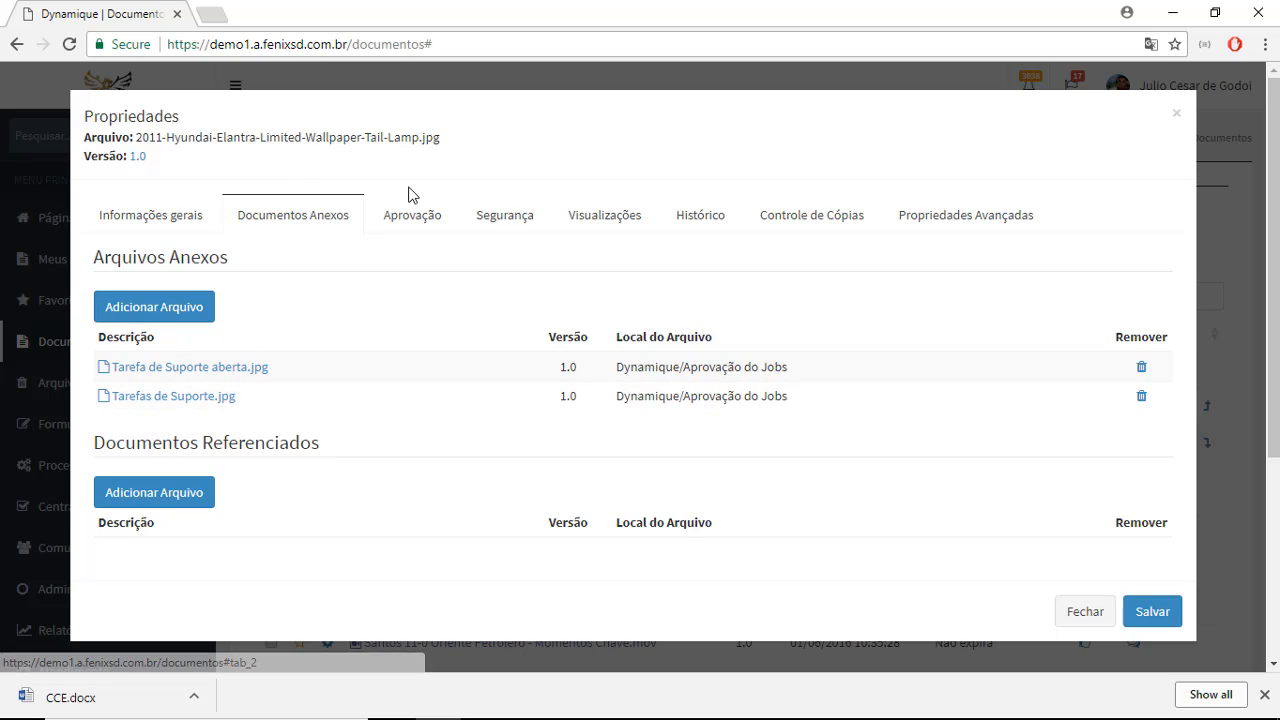
left_click(410, 222)
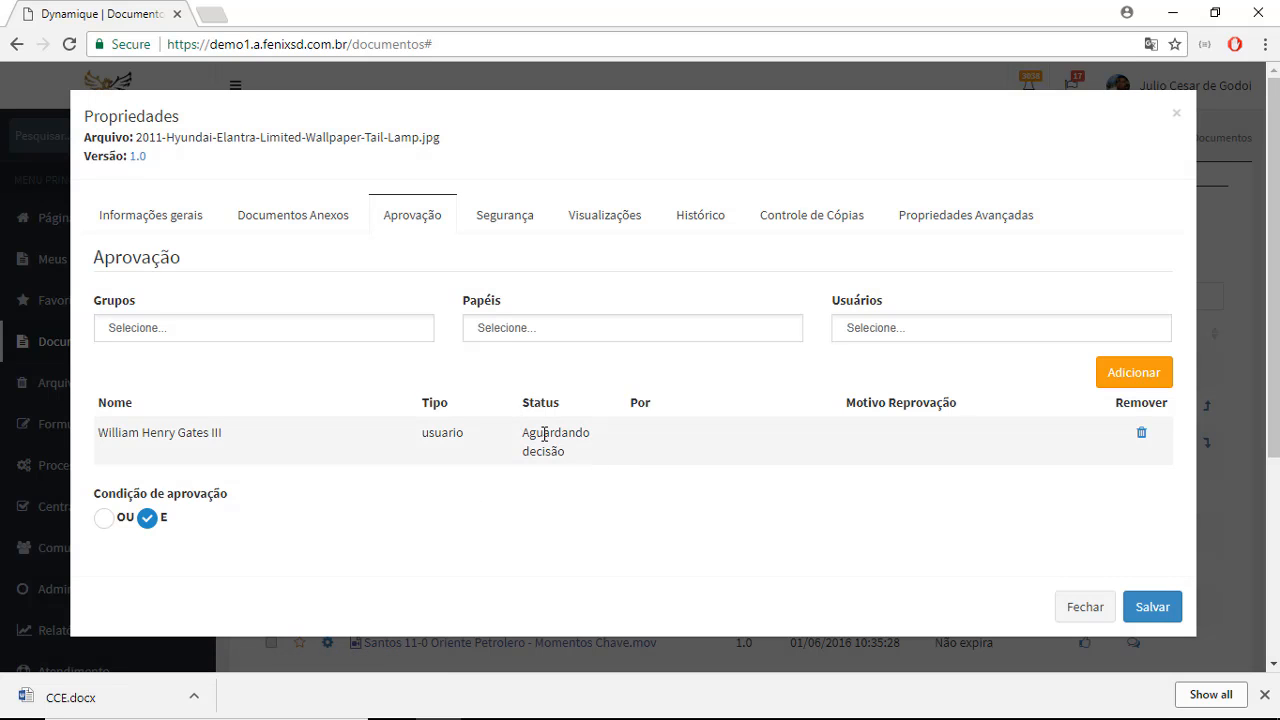
left_click_drag(517, 440, 573, 463)
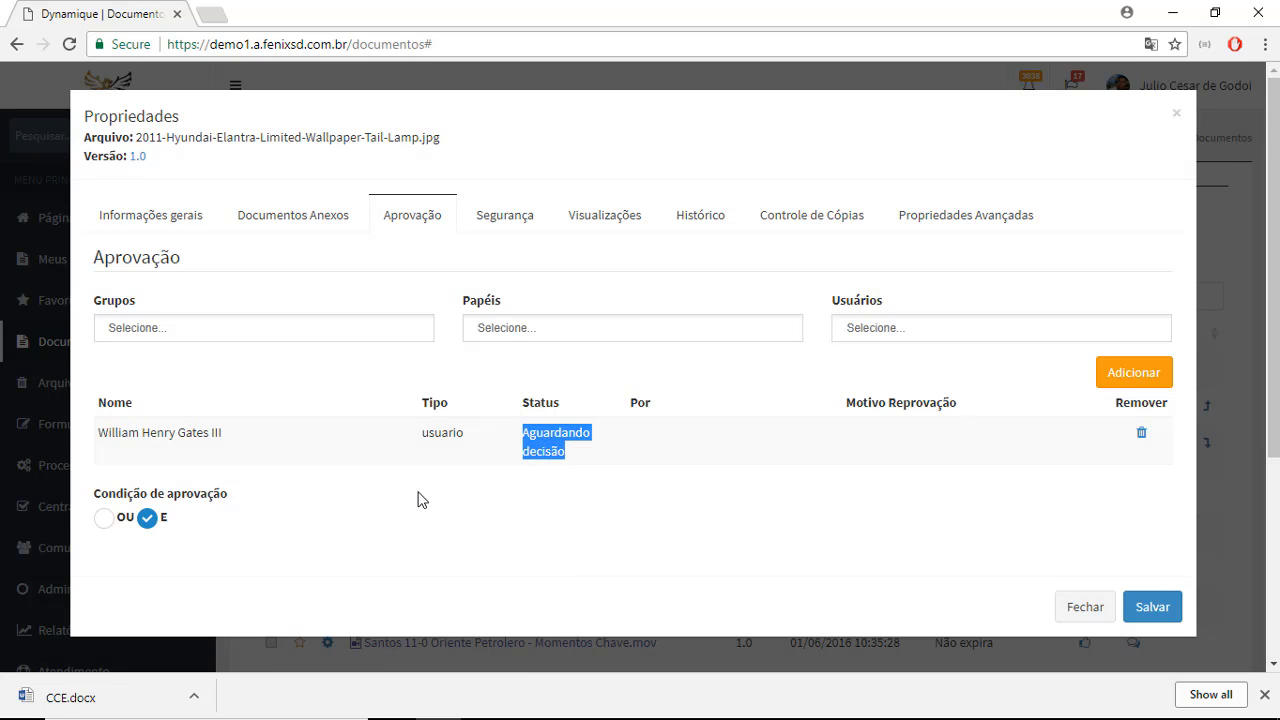
left_click(500, 212)
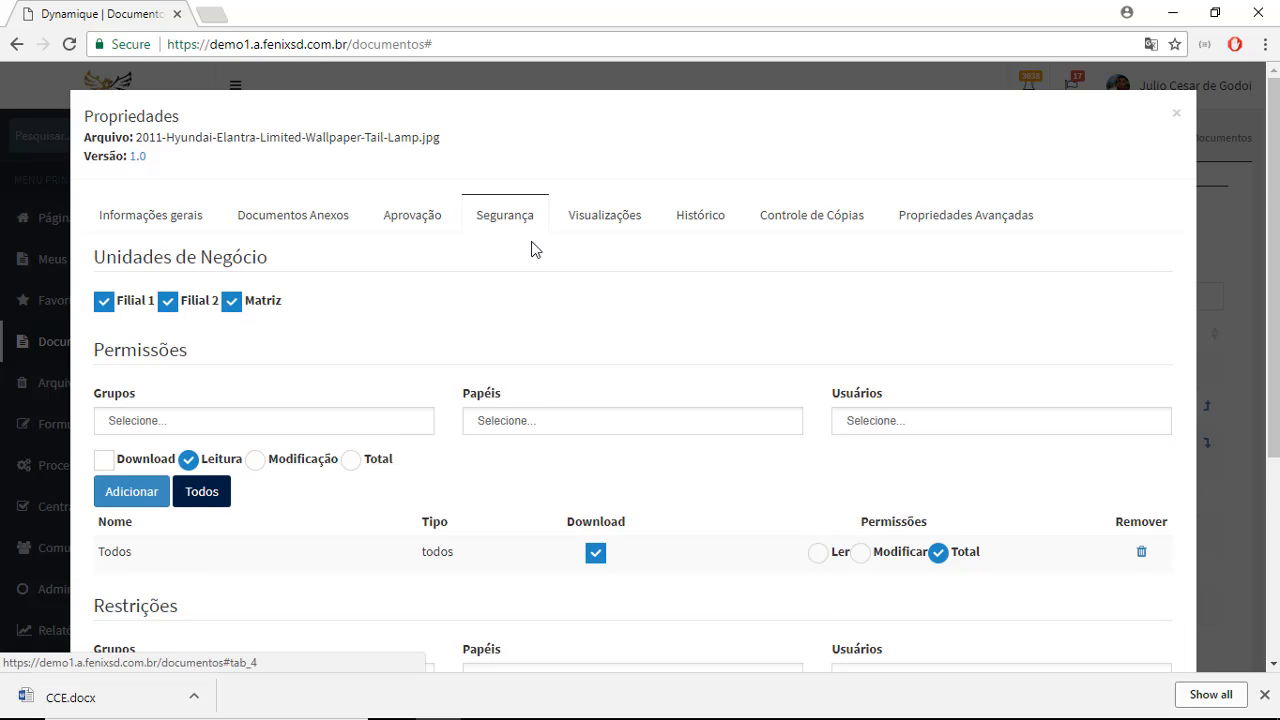
scroll(525, 280, "down", 2)
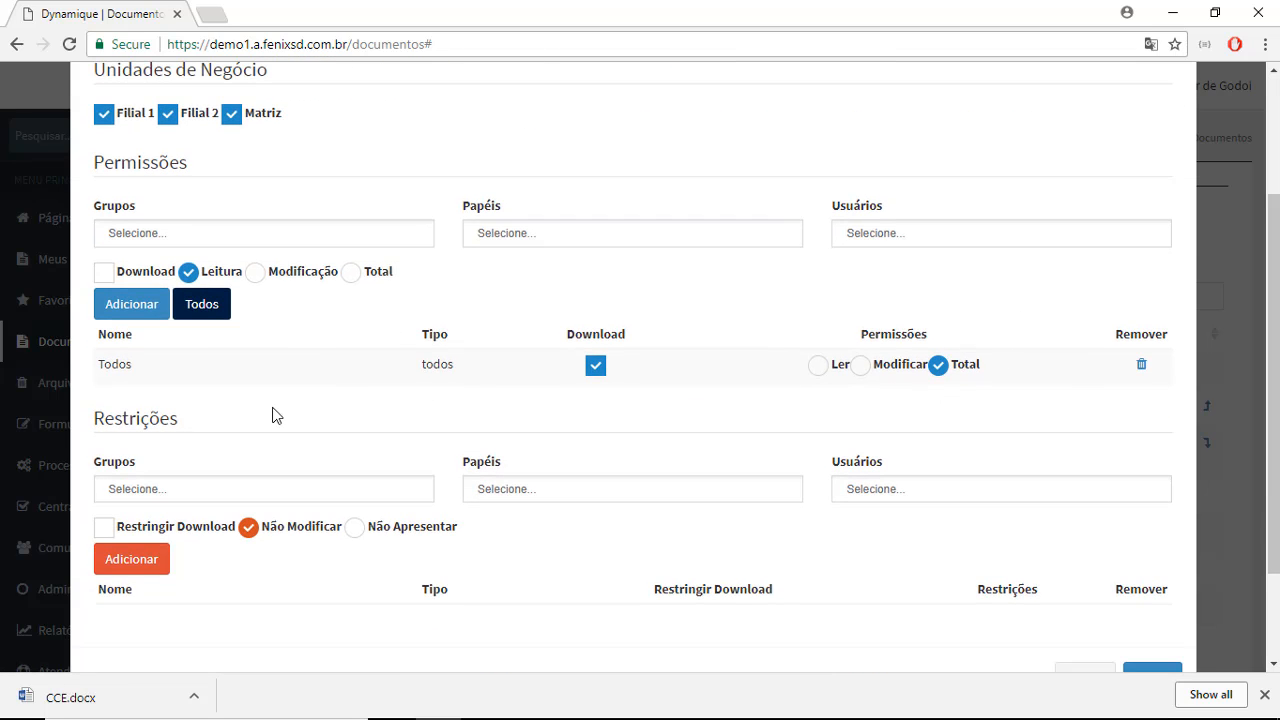
scroll(305, 410, "up", 2)
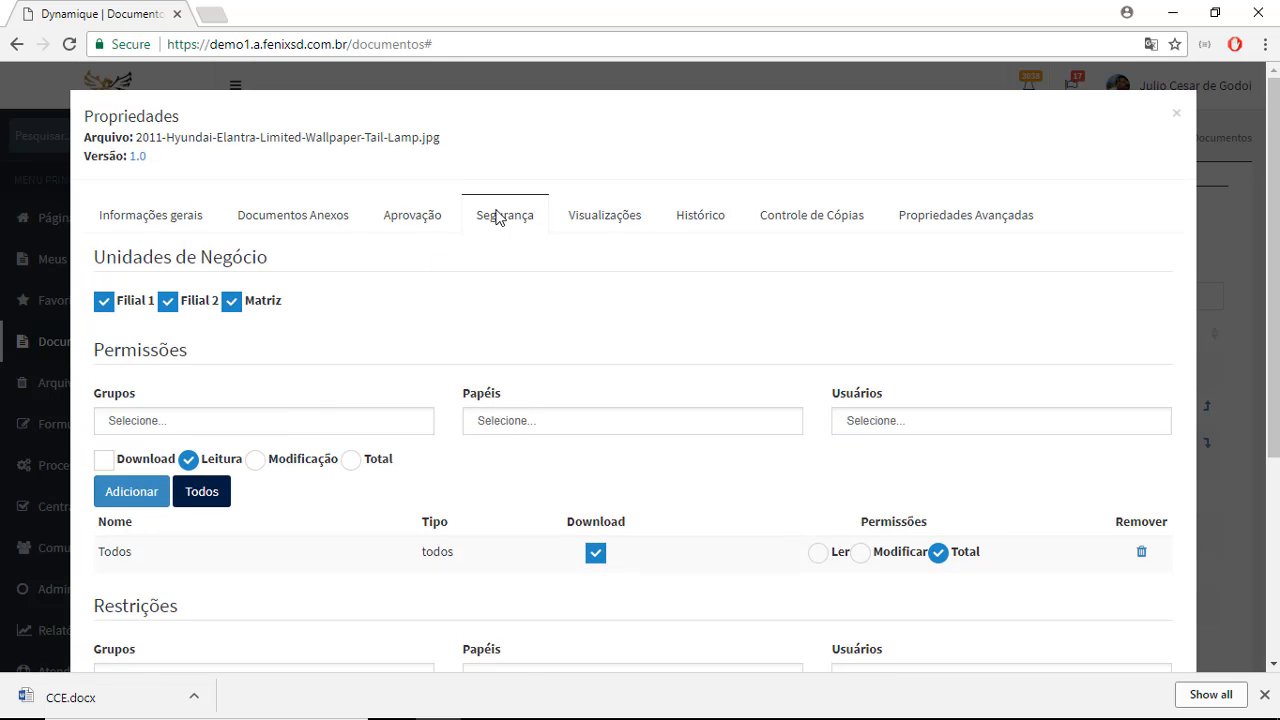
- Examine the image file's view counts per version, its version history, and its copy control records
left_click(617, 224)
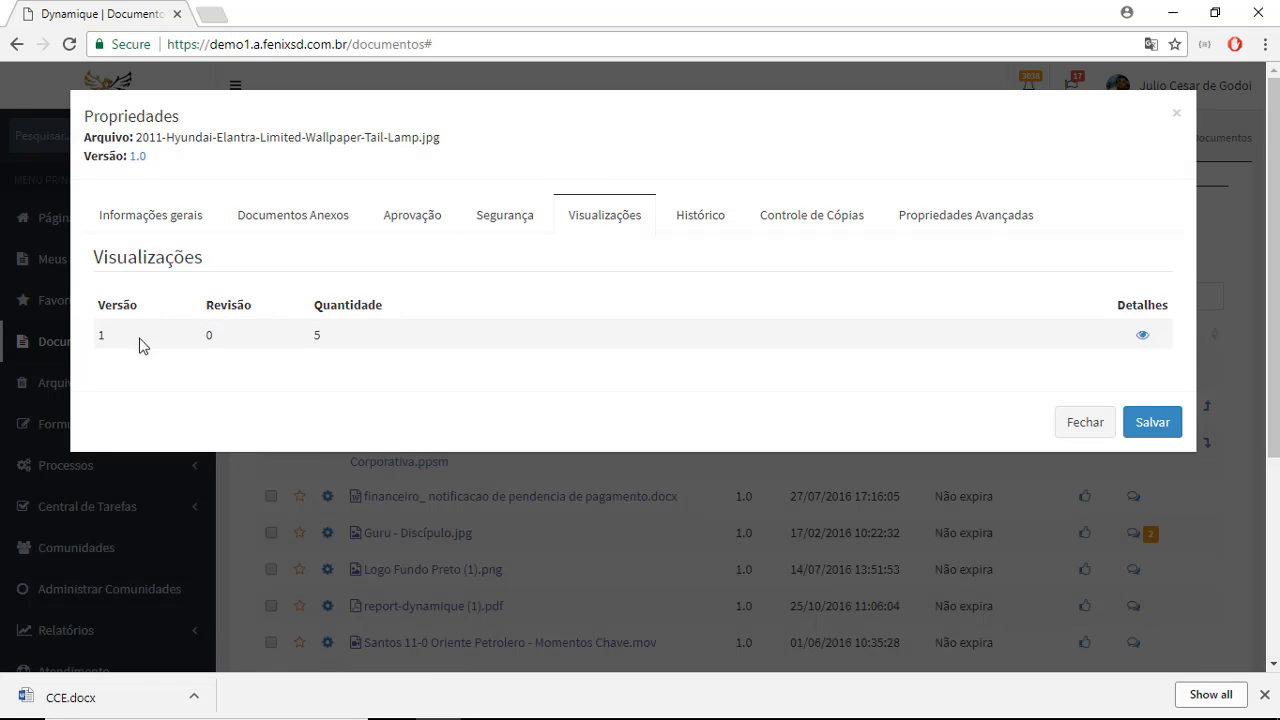
left_click_drag(314, 297, 406, 326)
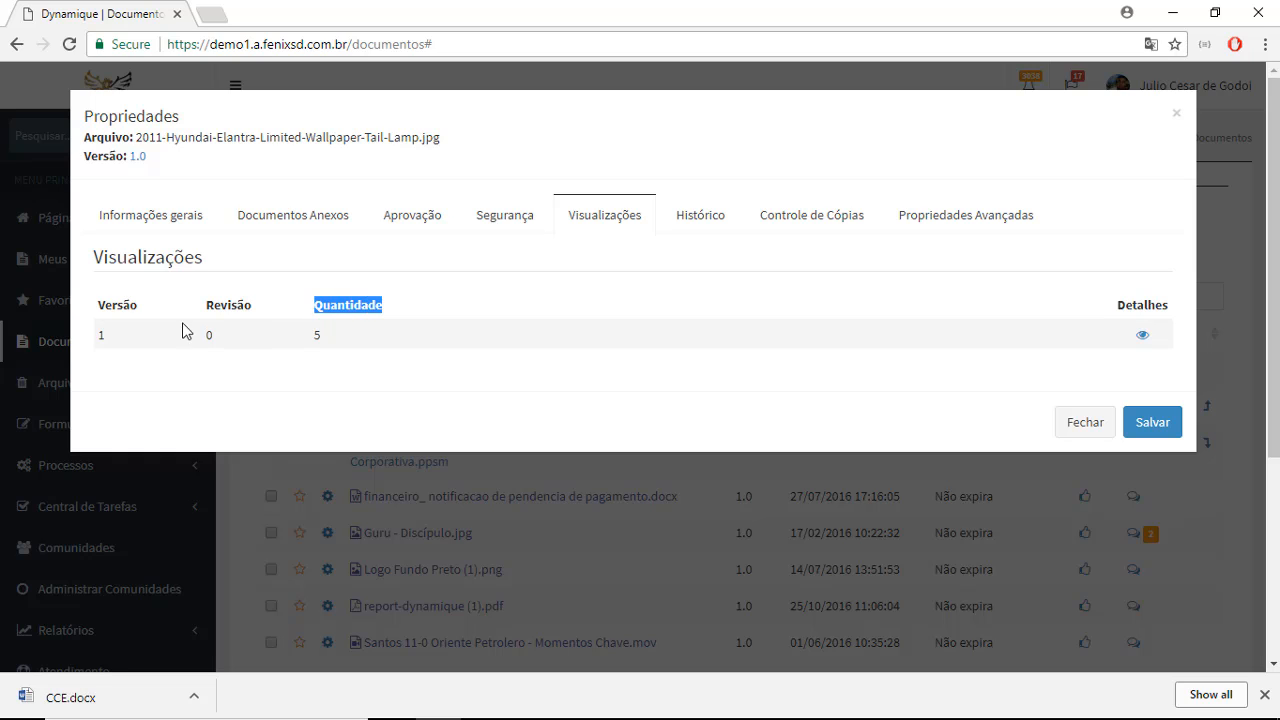
left_click(124, 300)
left_click_drag(124, 300, 634, 200)
left_click(711, 234)
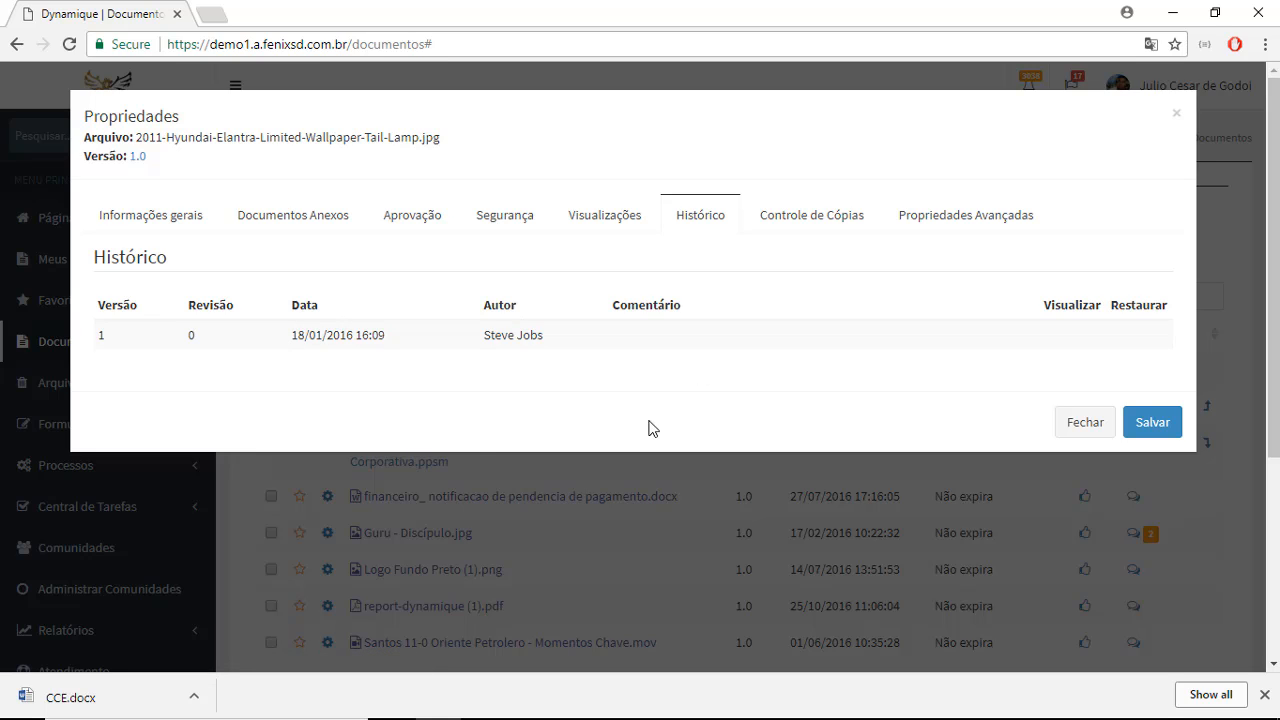
left_click(829, 226)
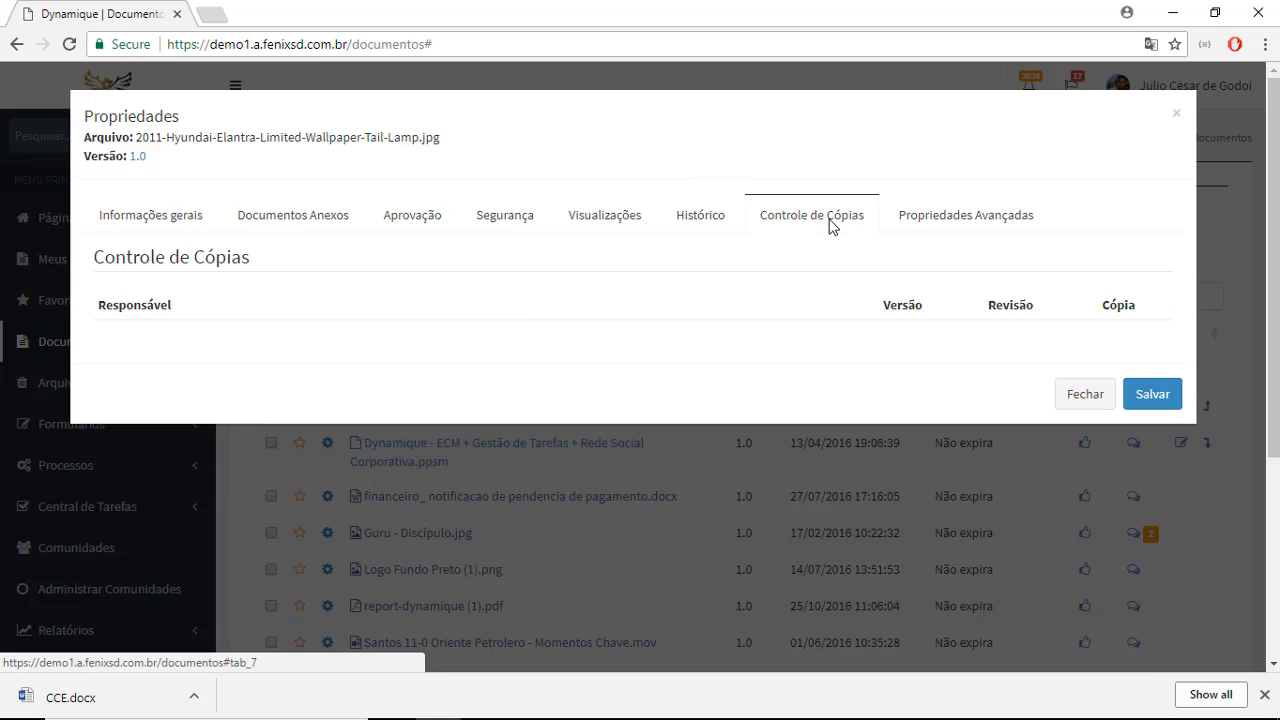
- Enable Armazena Físico in the image file's advanced properties, go over the description and recovery method fields, and close without saving
left_click(969, 222)
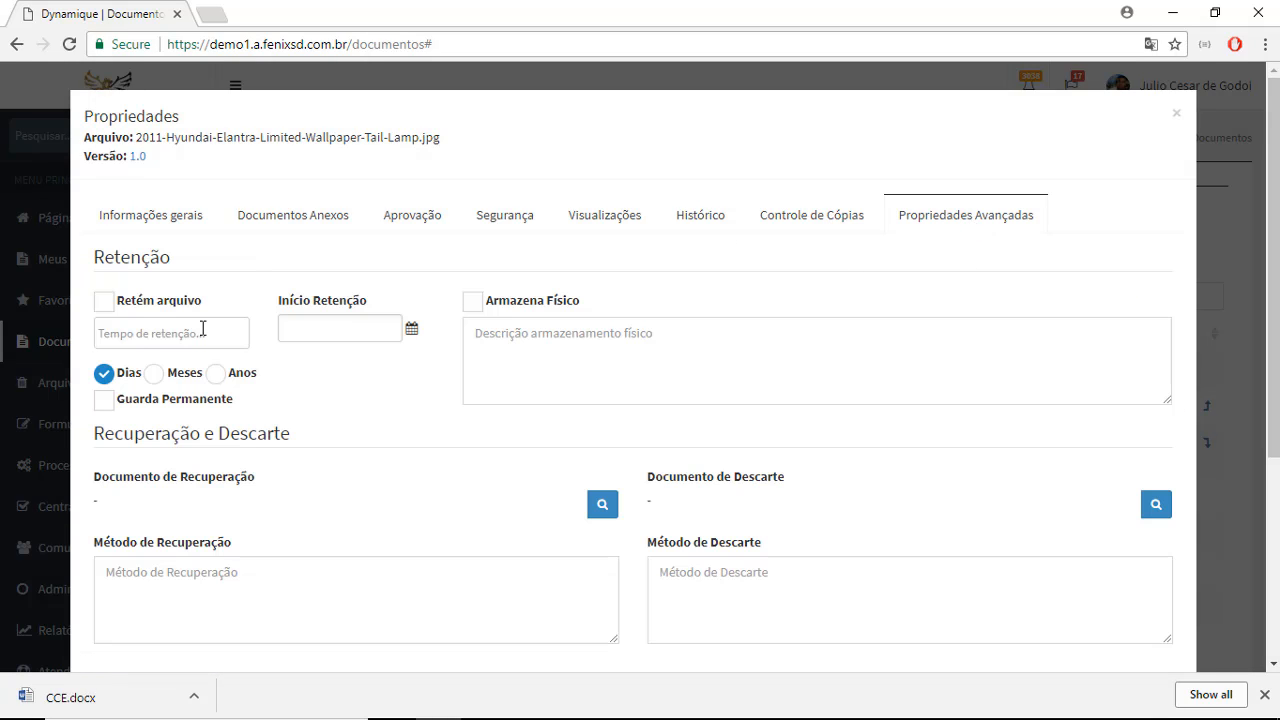
scroll(202, 329, "down", 1)
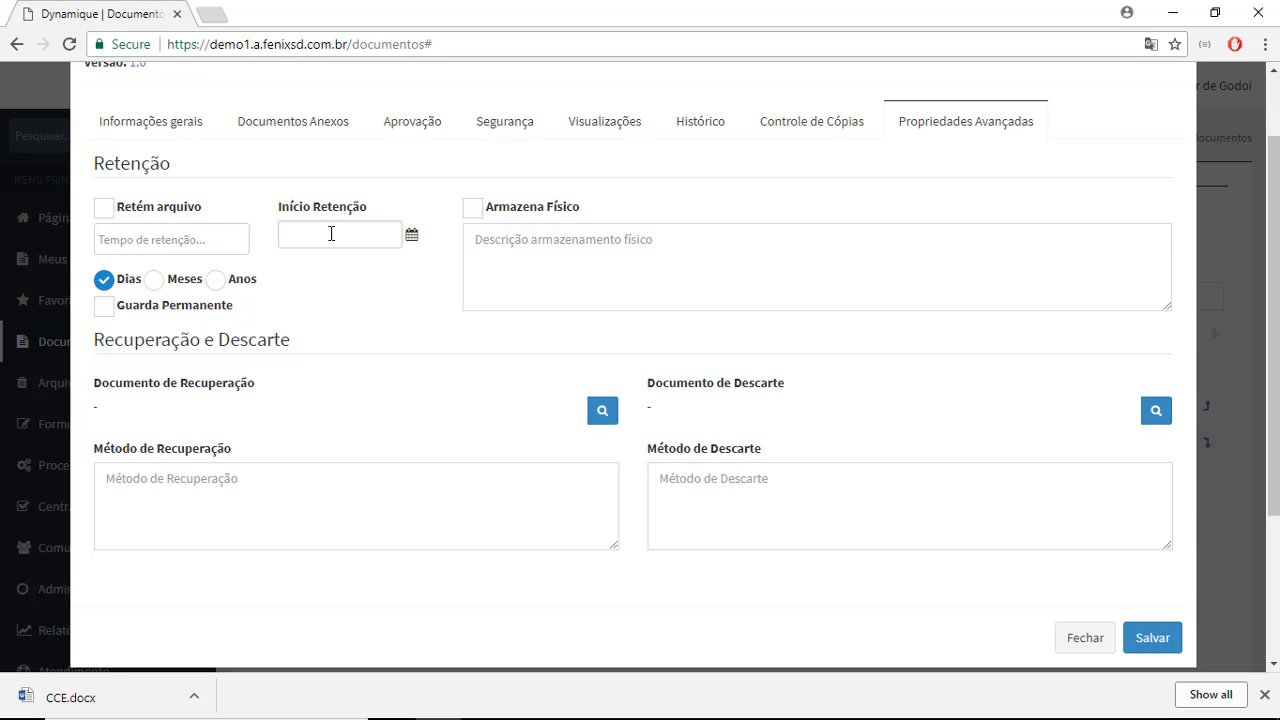
left_click(473, 208)
left_click(507, 249)
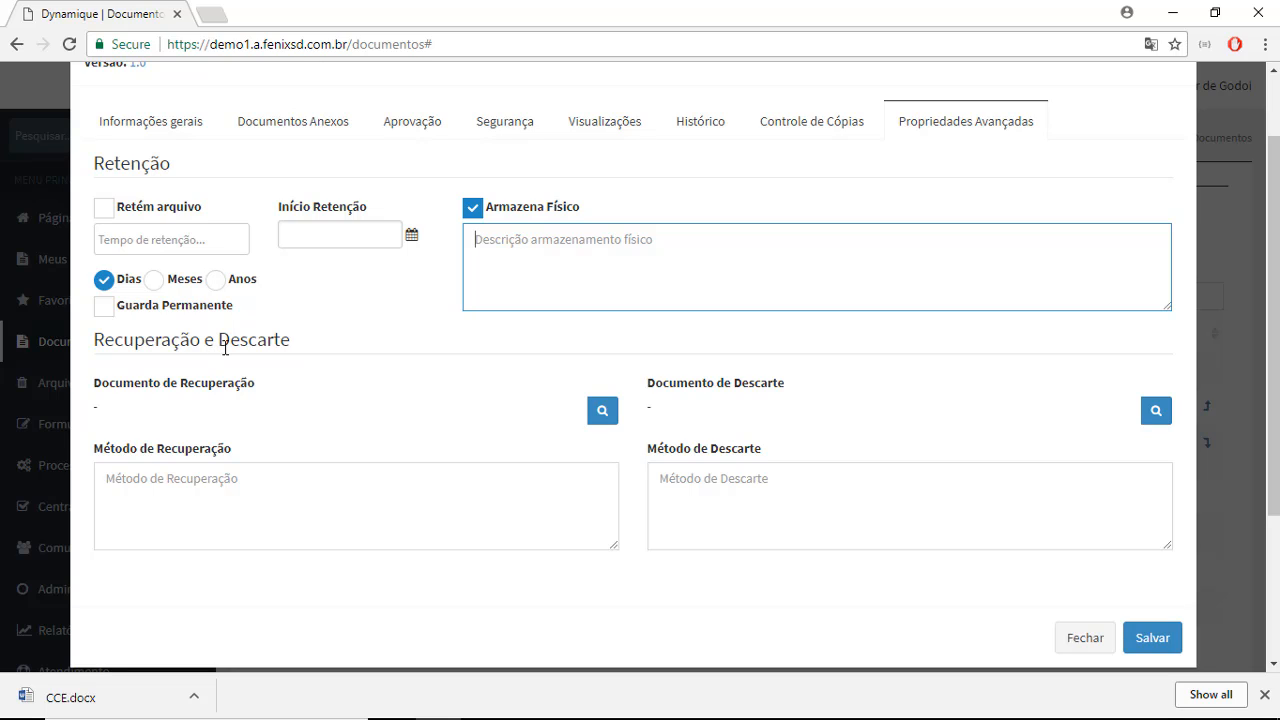
left_click(311, 505)
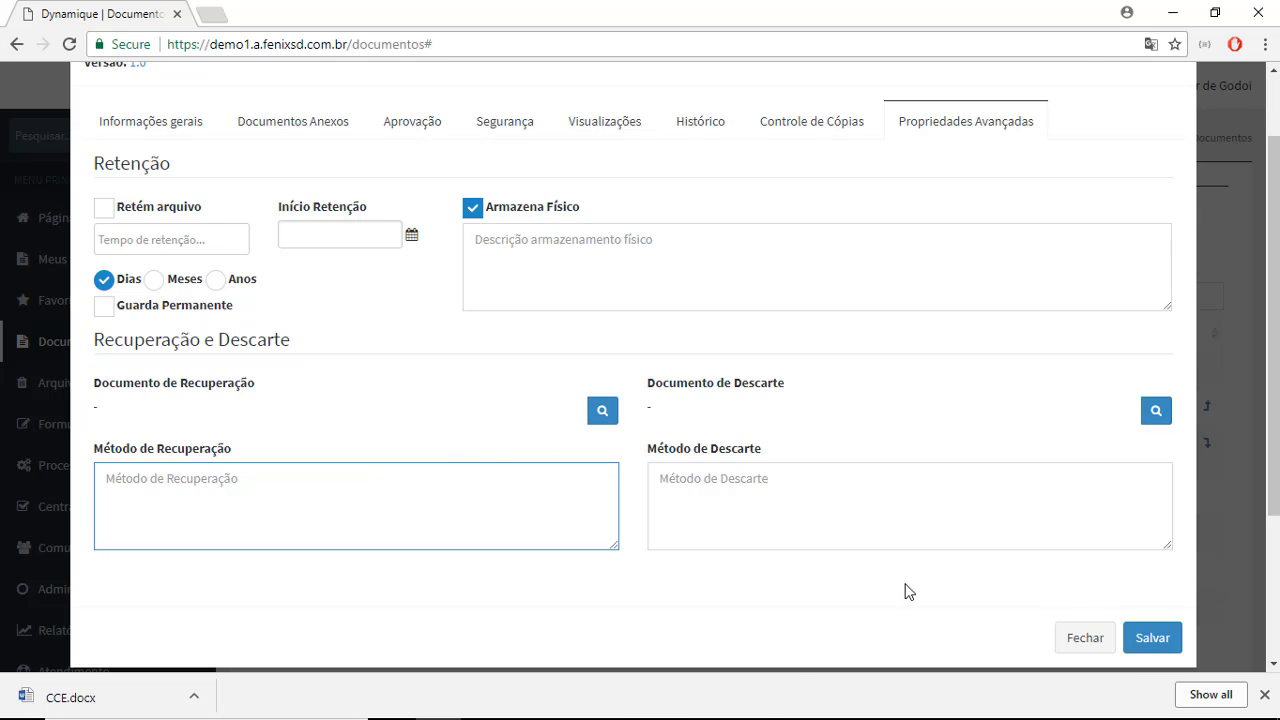
left_click(1098, 648)
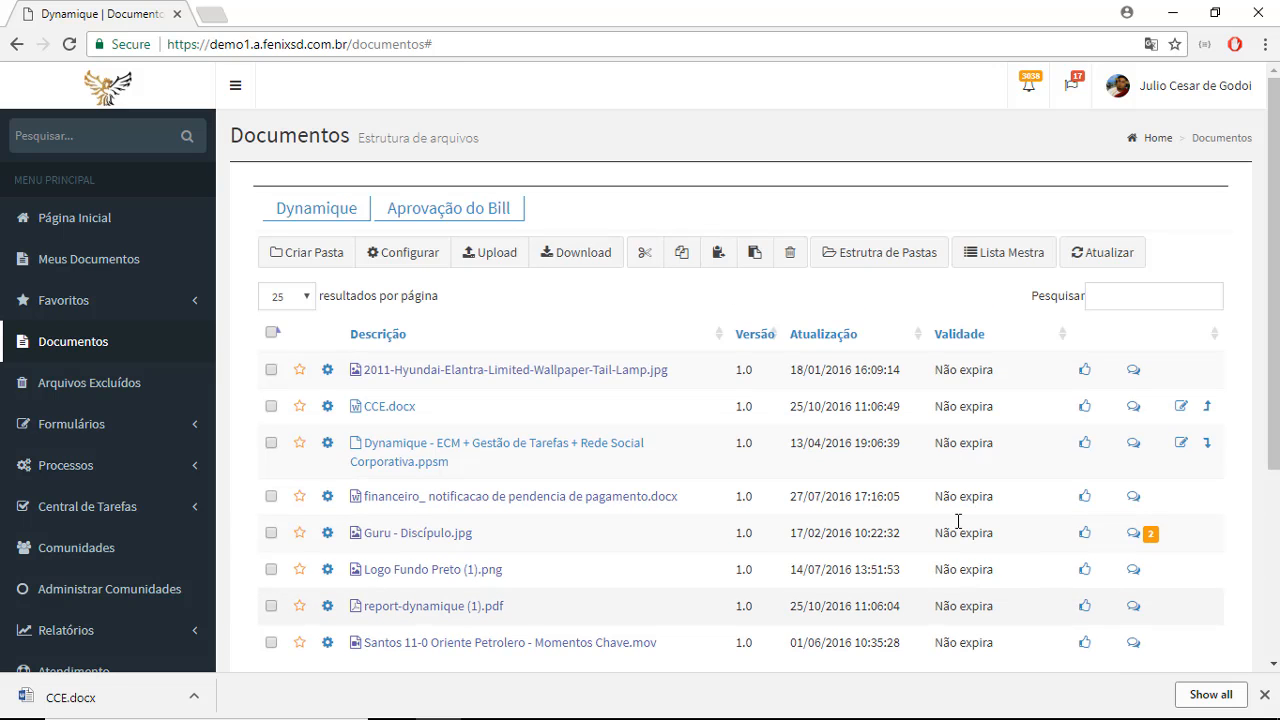
- Examine the colour legend for document statuses below the file list of the Aprovação do Bill folder
scroll(770, 440, "down", 2)
scroll(762, 443, "down", 1)
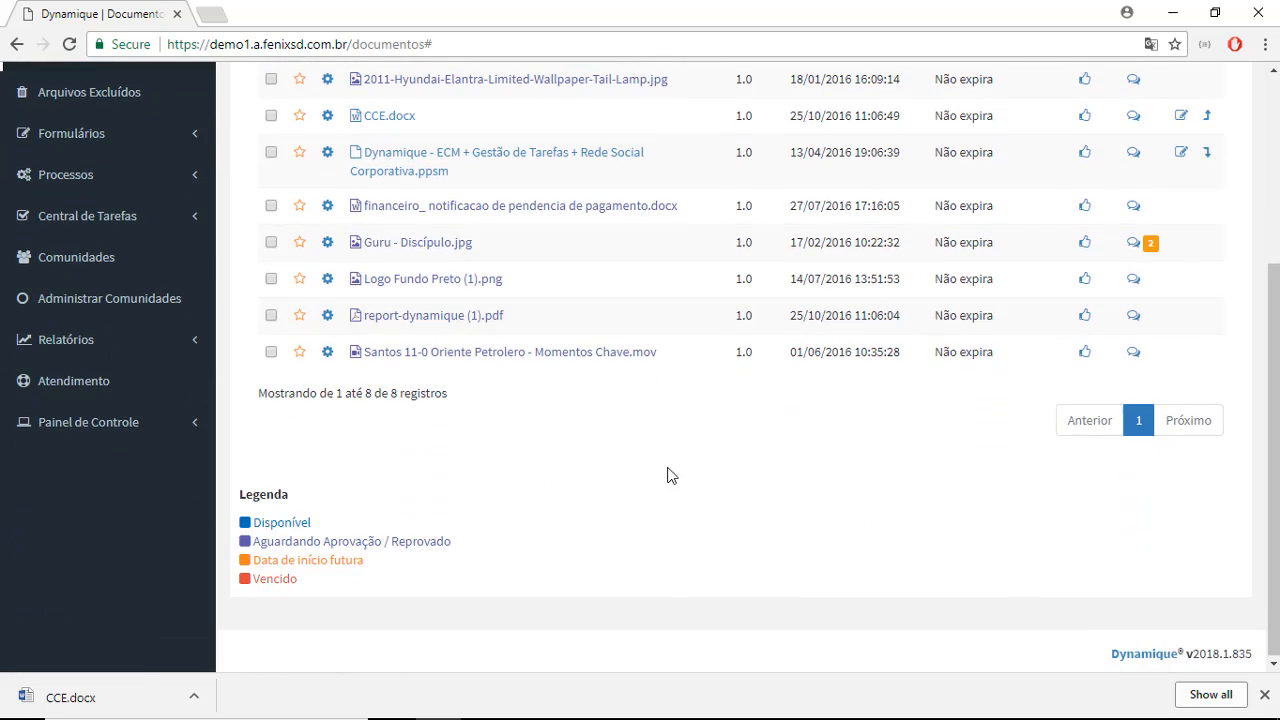
left_click_drag(310, 580, 232, 498)
left_click(362, 494)
mouse_move(260, 559)
left_mouse_down()
mouse_move(348, 567)
mouse_move(274, 579)
left_mouse_up()
left_click(608, 516)
scroll(617, 522, "up", 3)
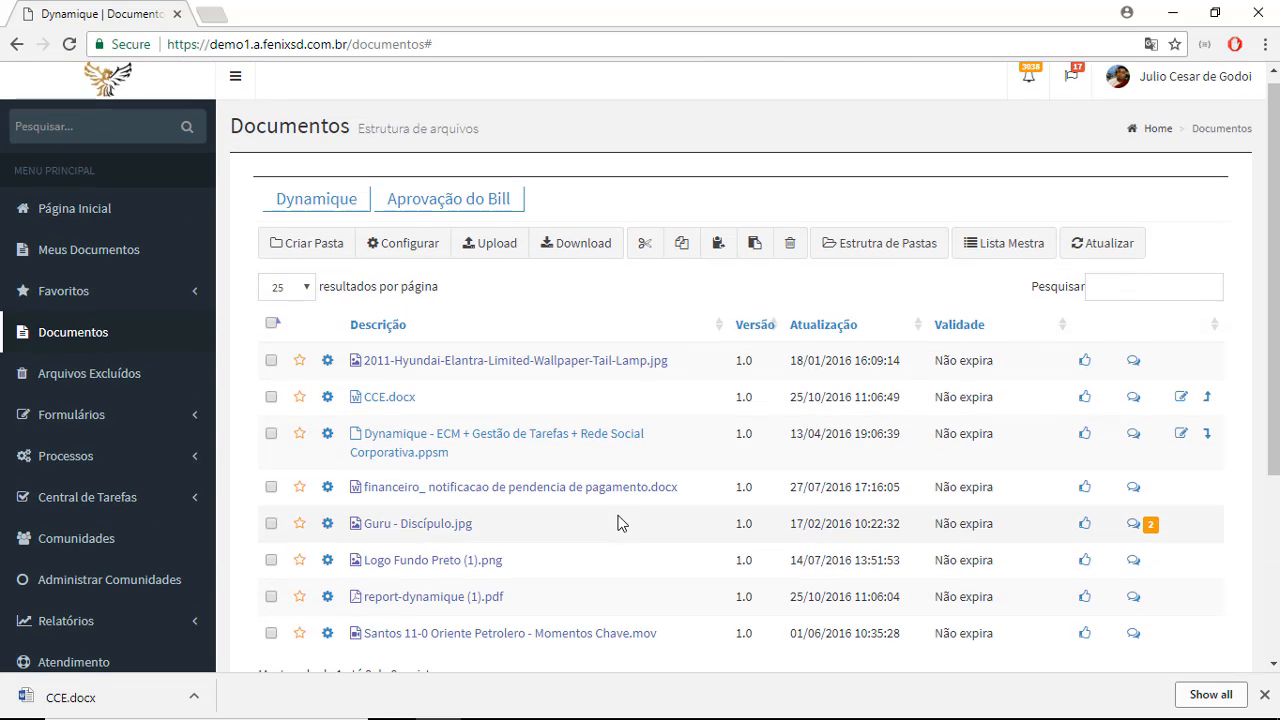